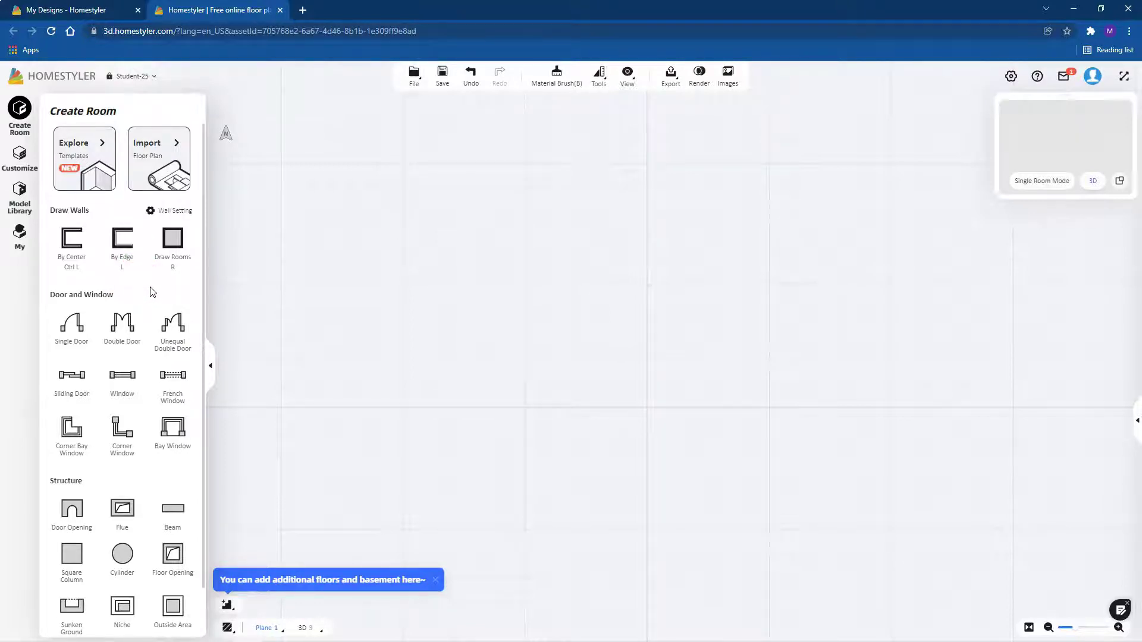
{"action": "left_click", "coordinate": [134, 262]}
{"action": "left_click", "coordinate": [73, 261]}
{"action": "left_click", "coordinate": [111, 257]}
{"action": "left_click", "coordinate": [74, 264]}
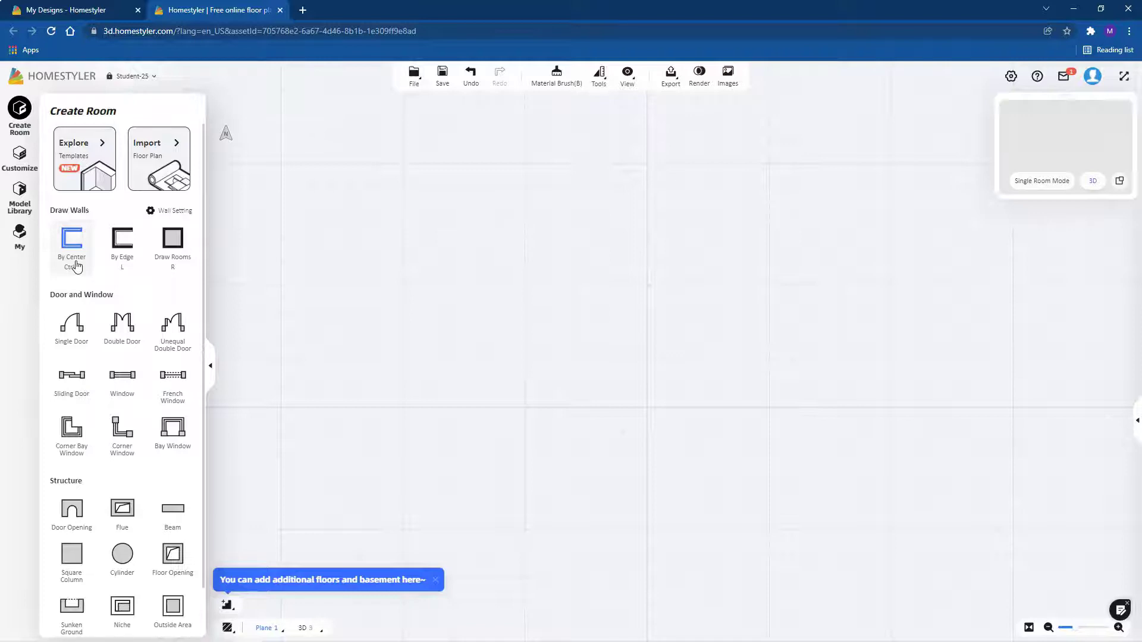
Draw a 10' 2" horizontal wall by edge and a 48-inch wall running down from its east end.
{"action": "left_click", "coordinate": [122, 261]}
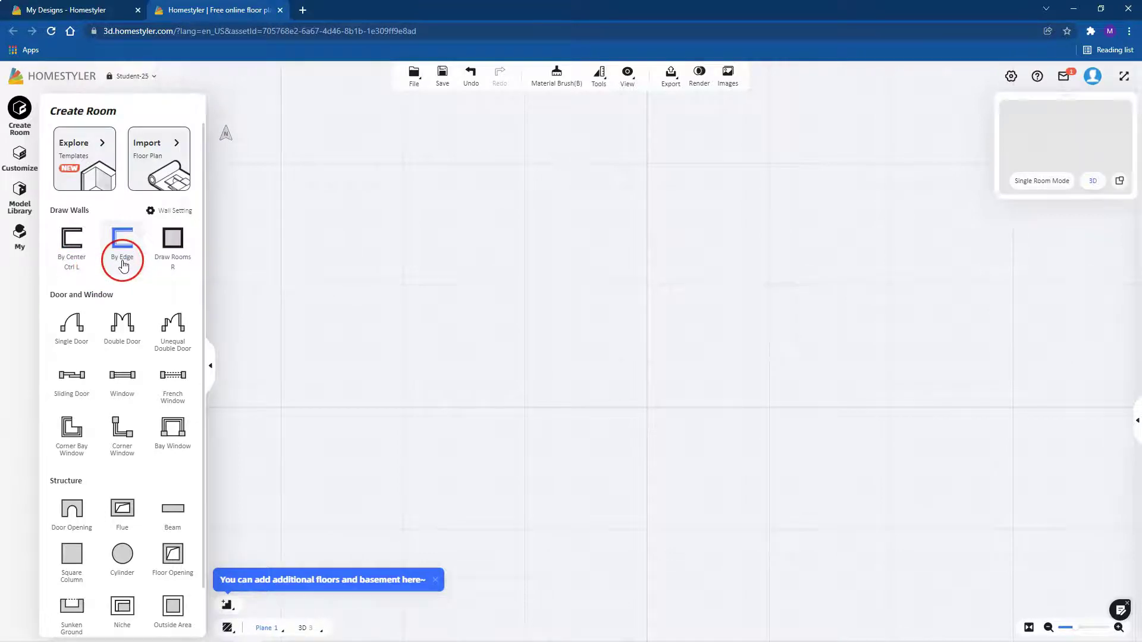
{"action": "left_click", "coordinate": [123, 264]}
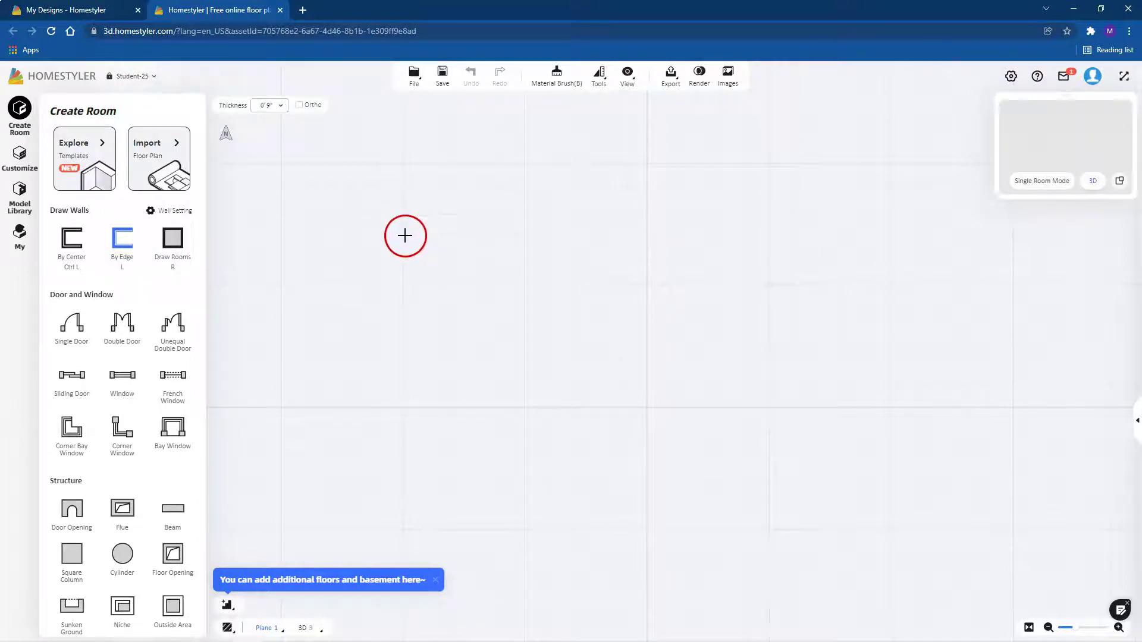
{"action": "left_click", "coordinate": [403, 237]}
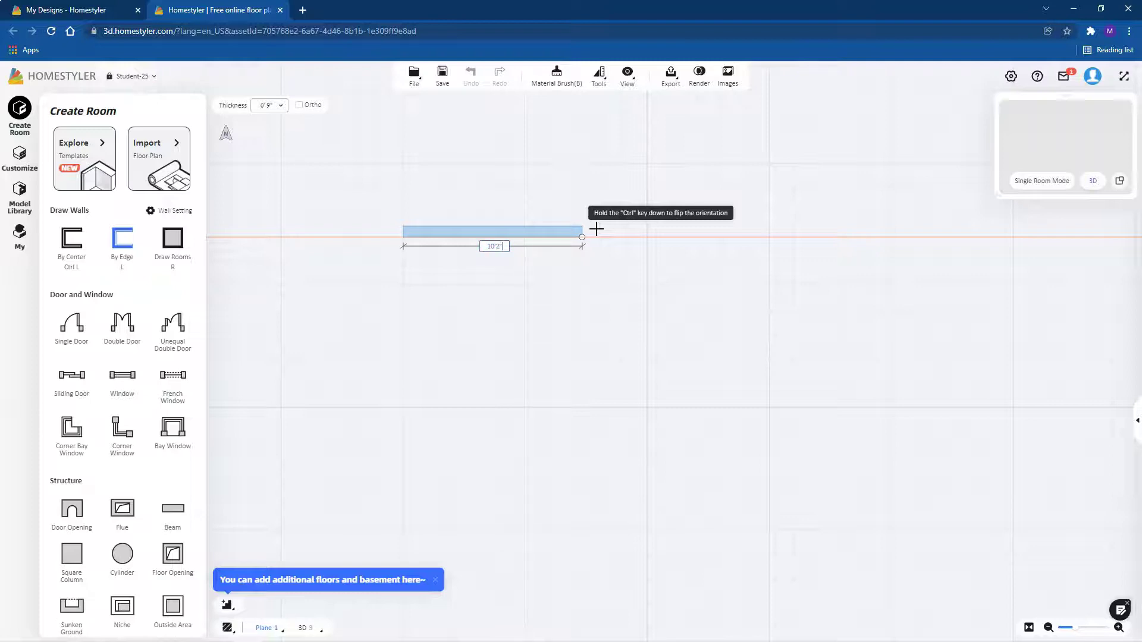
{"action": "key", "text": "Return"}
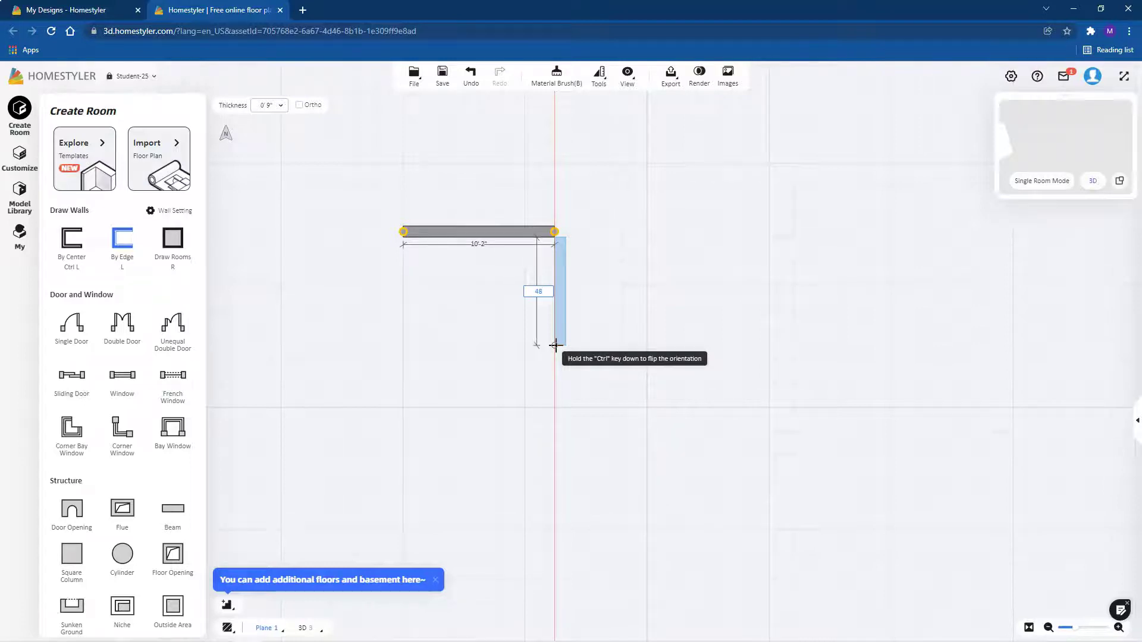
{"action": "key", "text": "Return"}
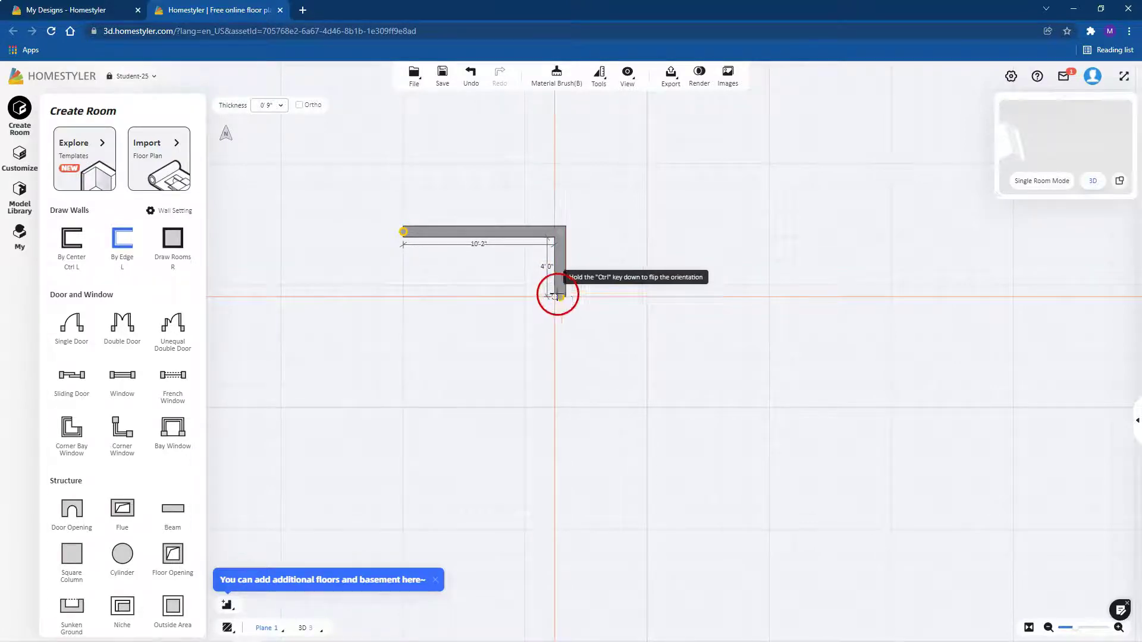
{"action": "right_click", "coordinate": [522, 312]}
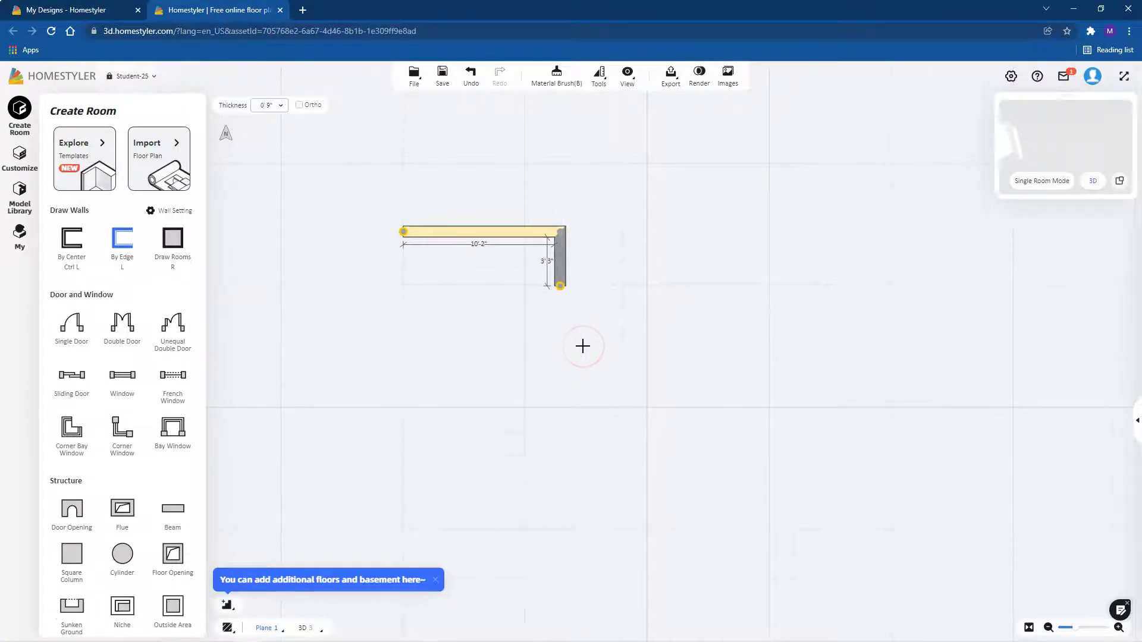
{"action": "left_click", "coordinate": [510, 232]}
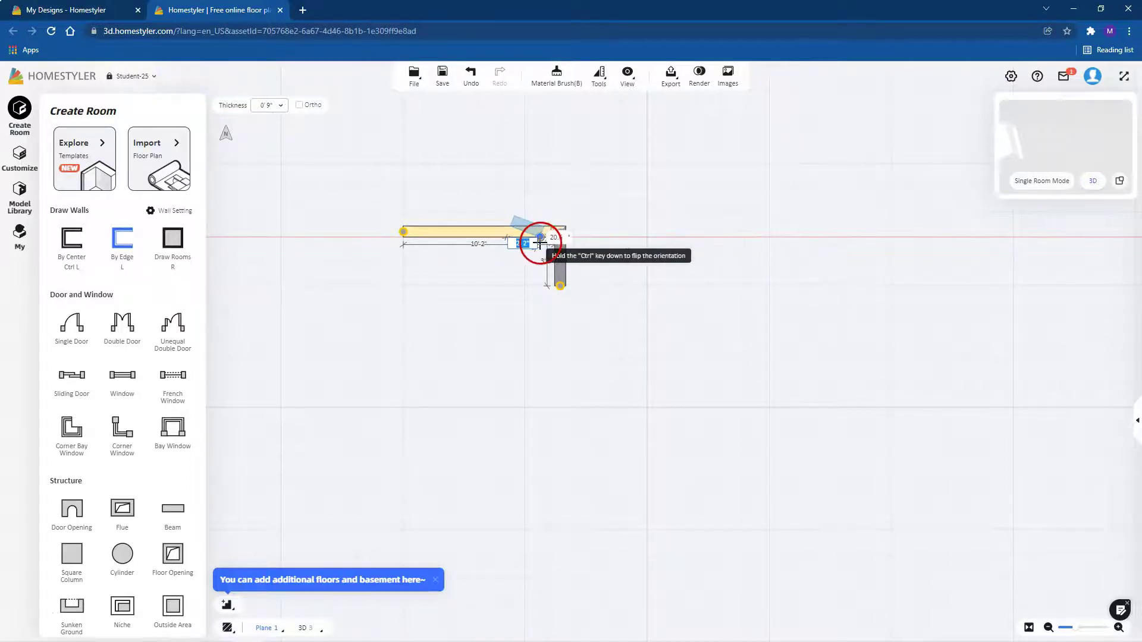
{"action": "key", "text": "Escape"}
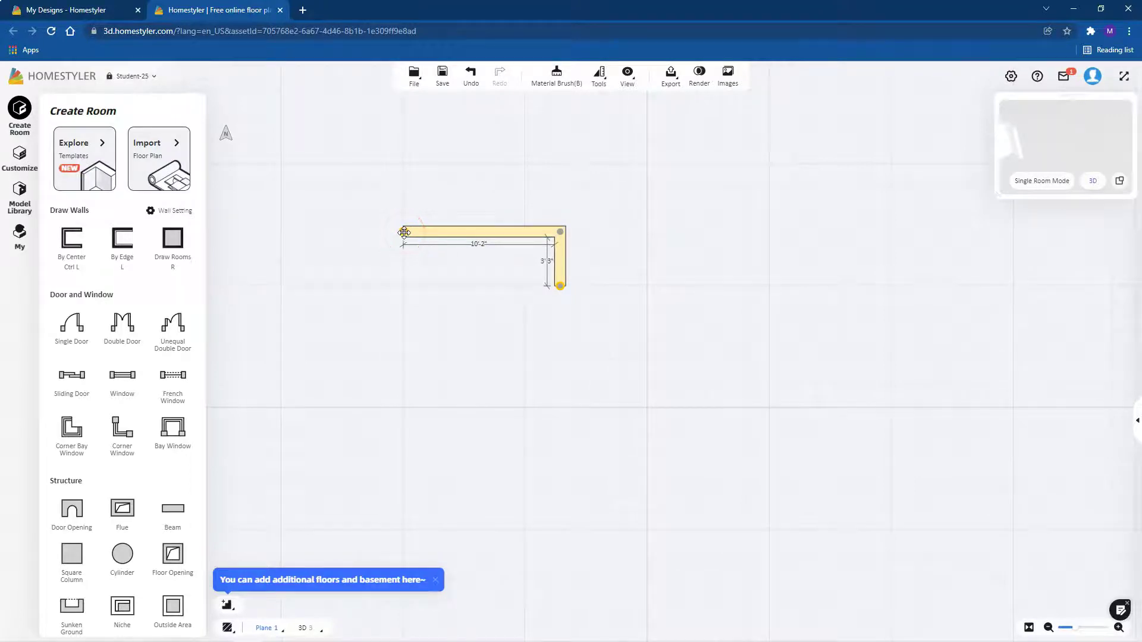
Stretch the horizontal wall westward to about 12' 2" and extend the vertical wall downward.
{"action": "left_click_drag", "start_coordinate": [405, 233], "coordinate": [377, 237]}
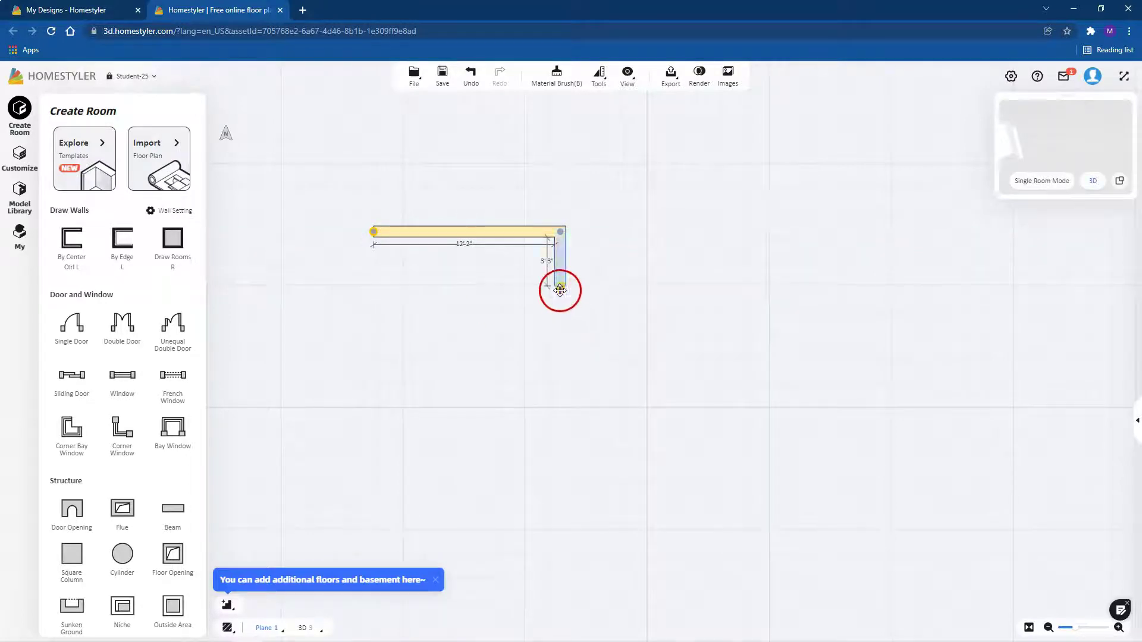
{"action": "left_click_drag", "start_coordinate": [560, 286], "coordinate": [560, 337]}
Set the vertical wall's length to 4' 0".
{"action": "left_click", "coordinate": [559, 313]}
{"action": "left_click", "coordinate": [559, 310]}
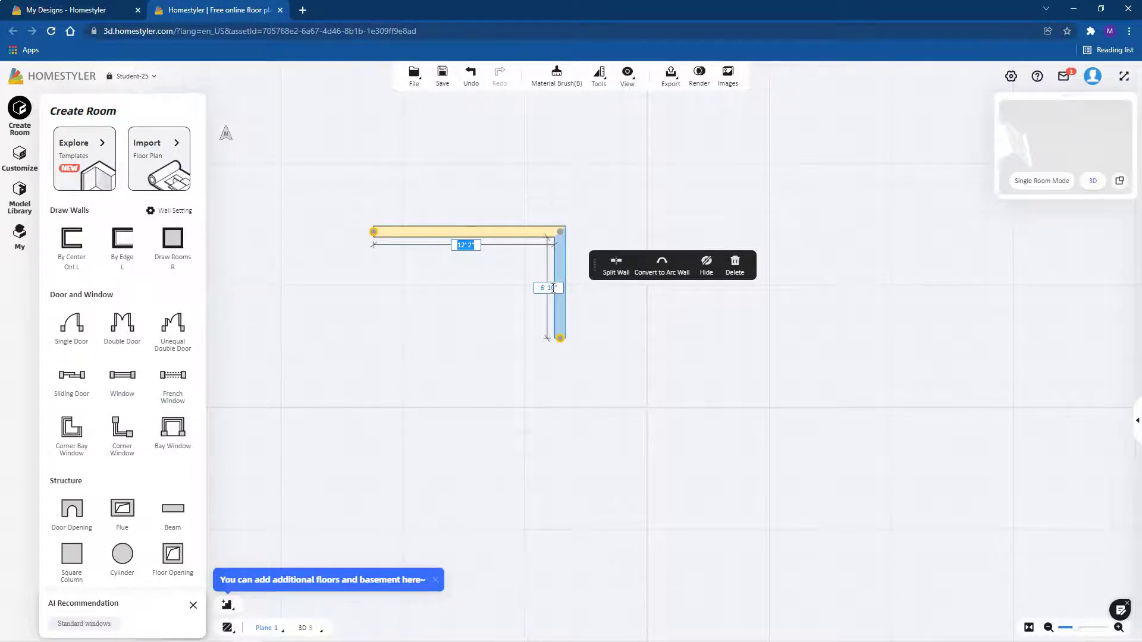
{"action": "left_click", "coordinate": [545, 289]}
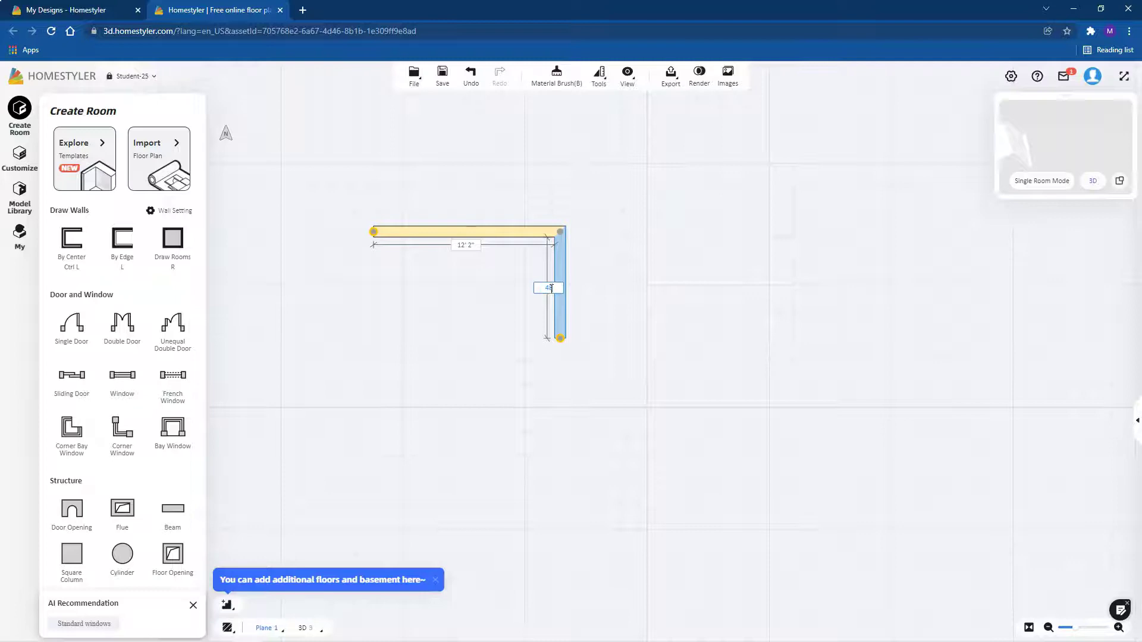
{"action": "type", "text": "4"}
{"action": "key", "text": "Return"}
{"action": "left_click", "coordinate": [555, 267]}
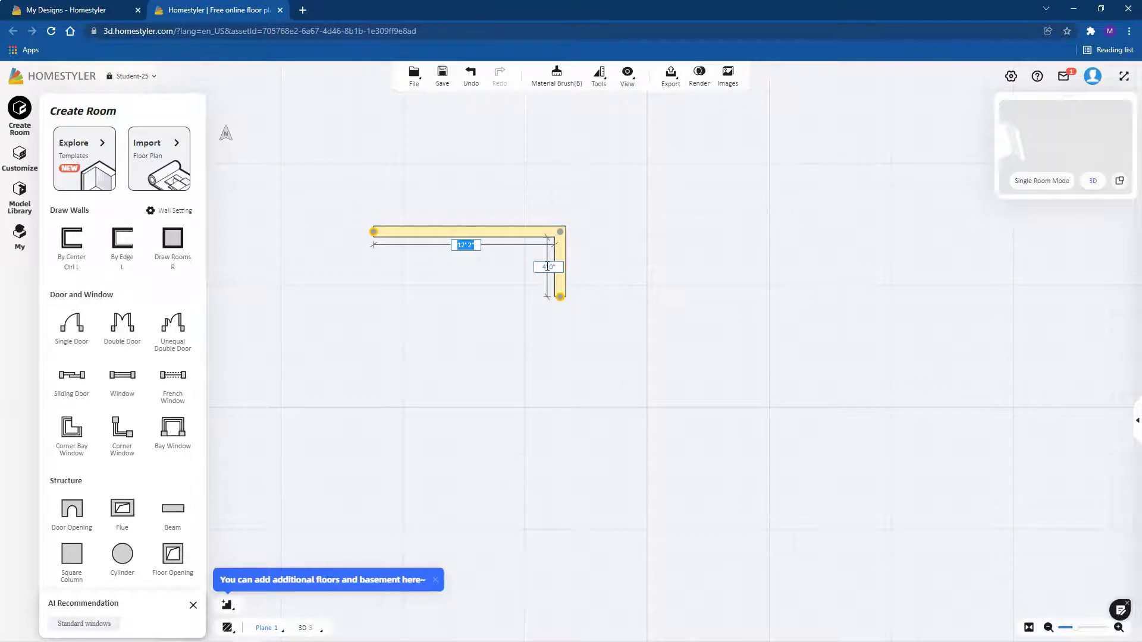
{"action": "left_click", "coordinate": [548, 267]}
{"action": "left_click_drag", "start_coordinate": [588, 253], "coordinate": [584, 255]}
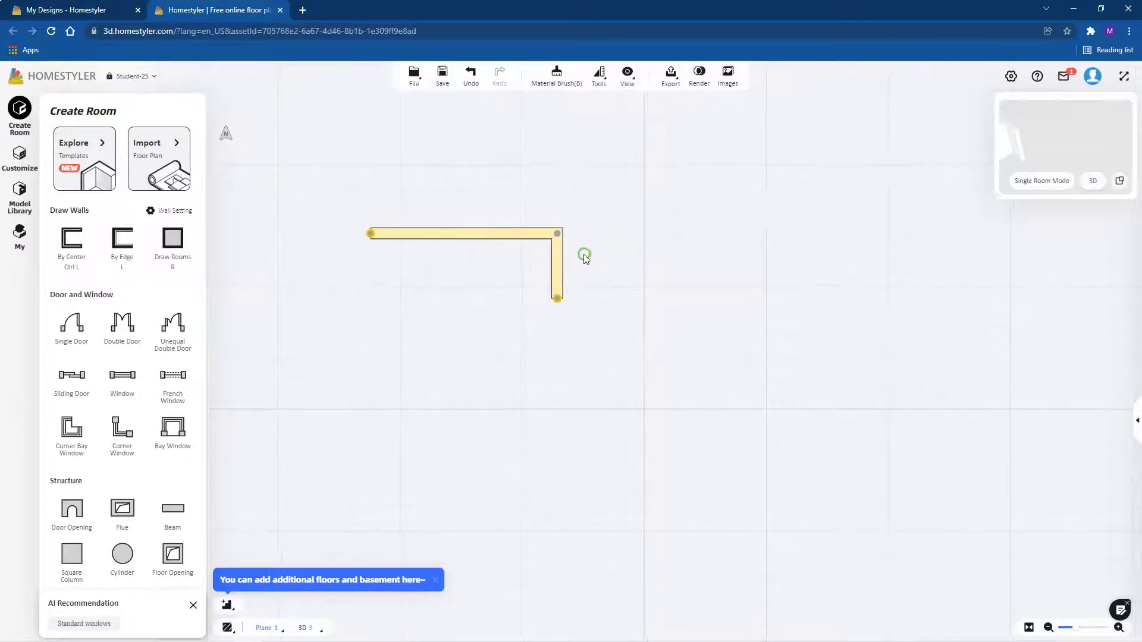
{"action": "left_click", "coordinate": [613, 264]}
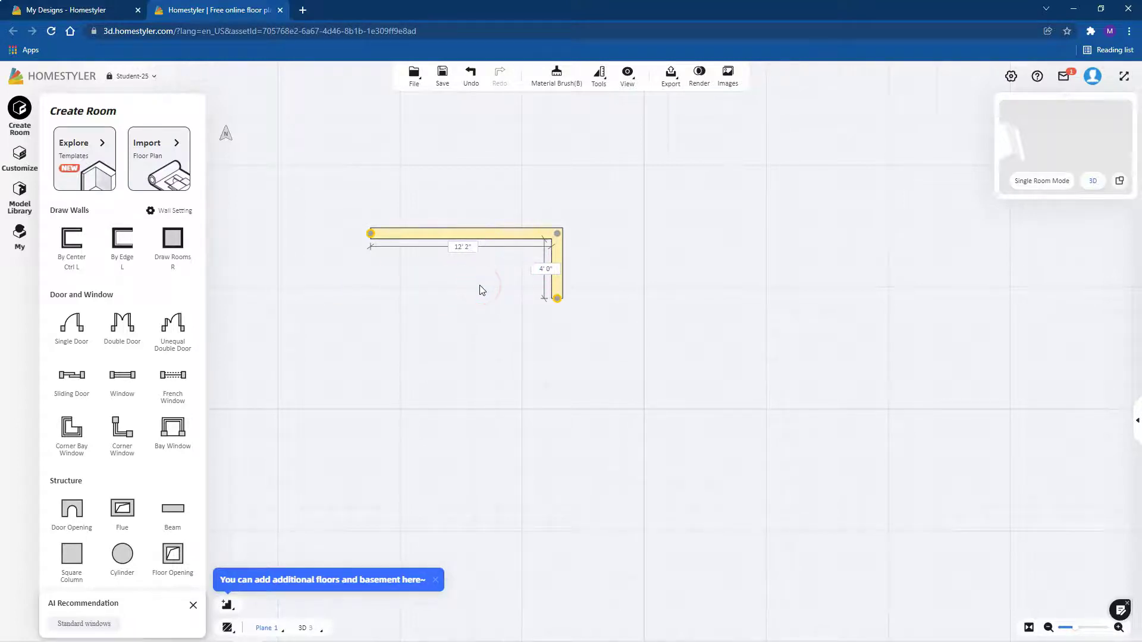
Delete the horizontal wall and the vertical wall from the plan.
{"action": "left_click", "coordinate": [488, 235]}
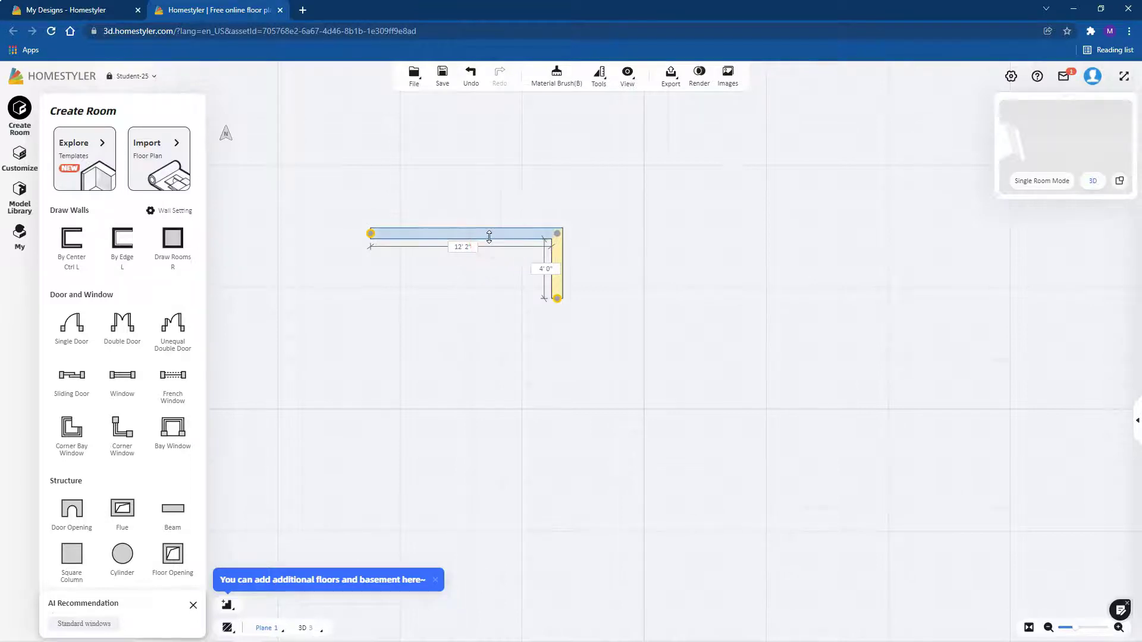
{"action": "left_click", "coordinate": [489, 236]}
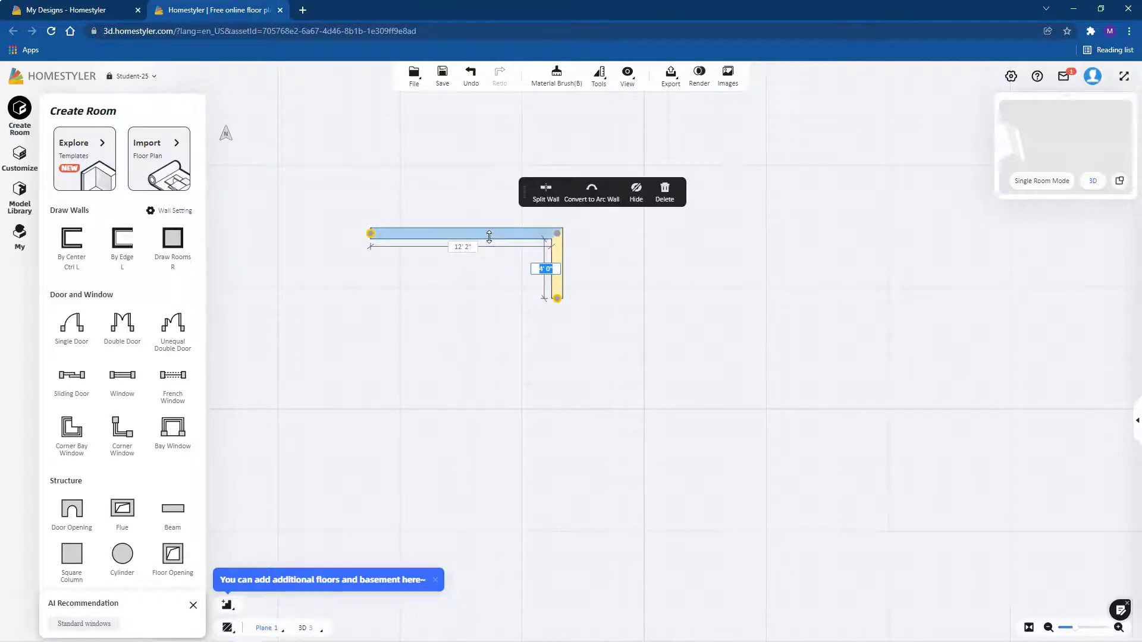
{"action": "left_click", "coordinate": [664, 192]}
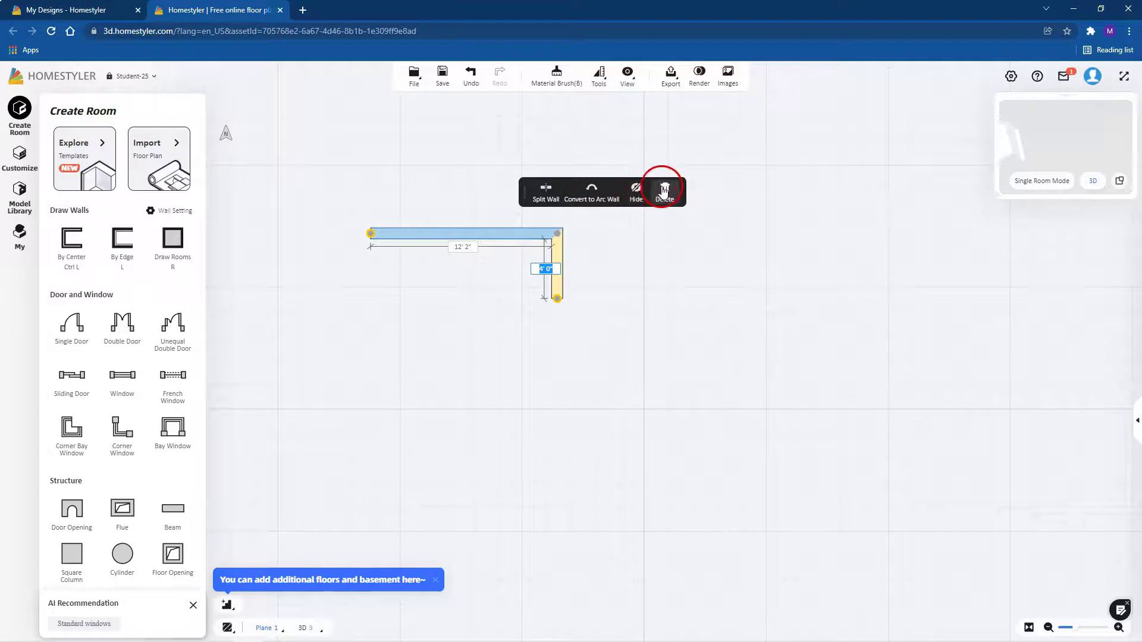
{"action": "left_click", "coordinate": [552, 261]}
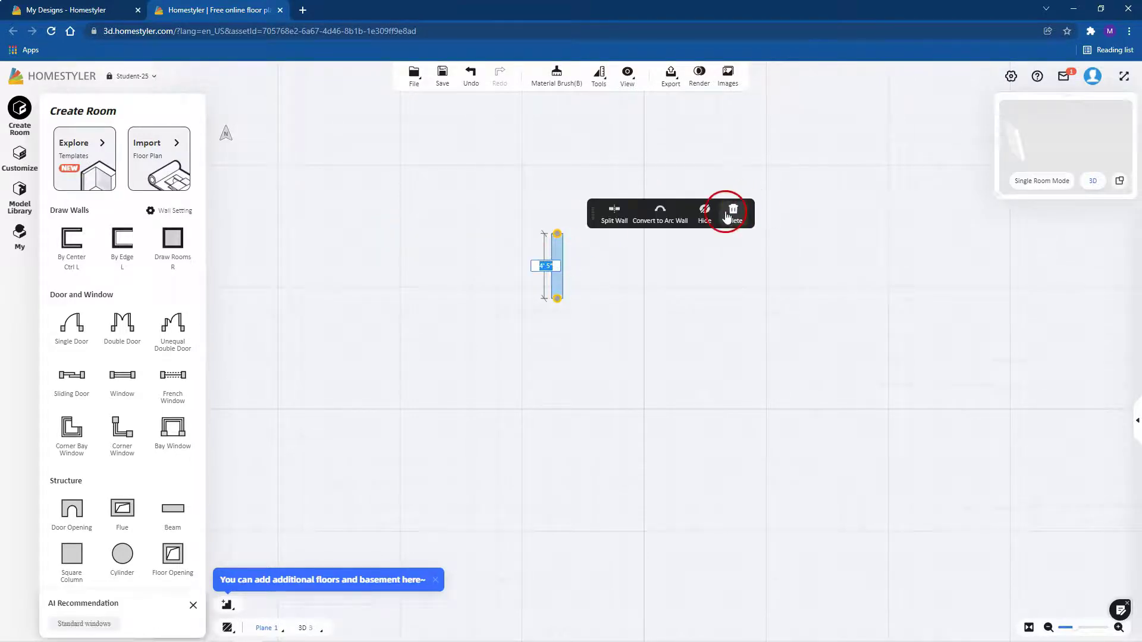
{"action": "left_click", "coordinate": [730, 212]}
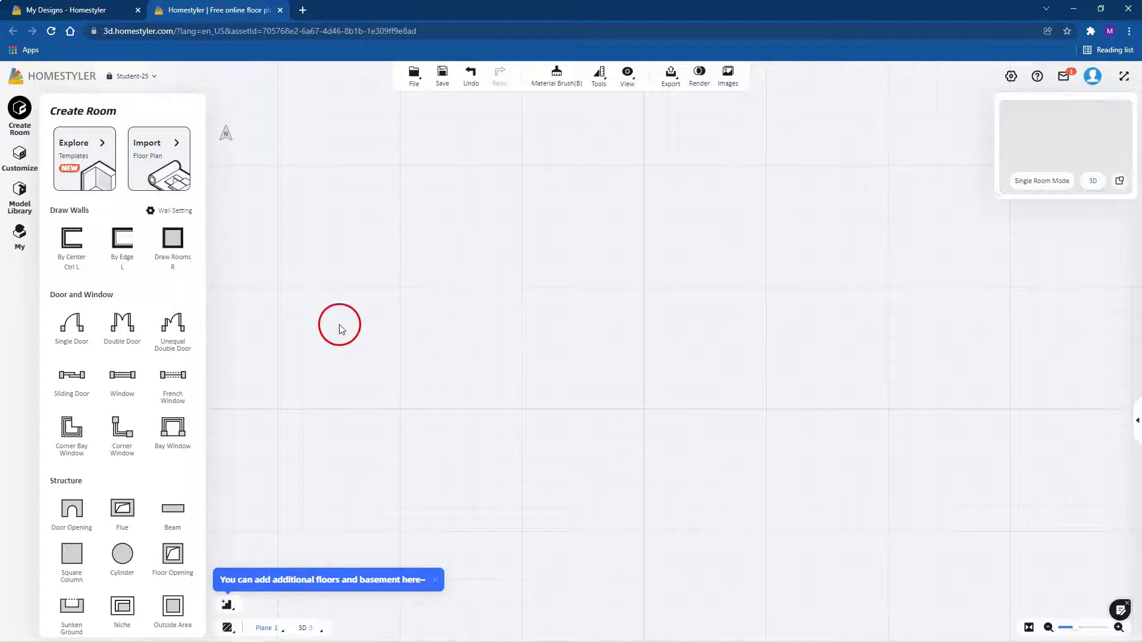
Draw a rectangular room with inner dimensions of 10' 0" by 10' 0".
{"action": "left_click", "coordinate": [174, 240]}
{"action": "left_click", "coordinate": [402, 214]}
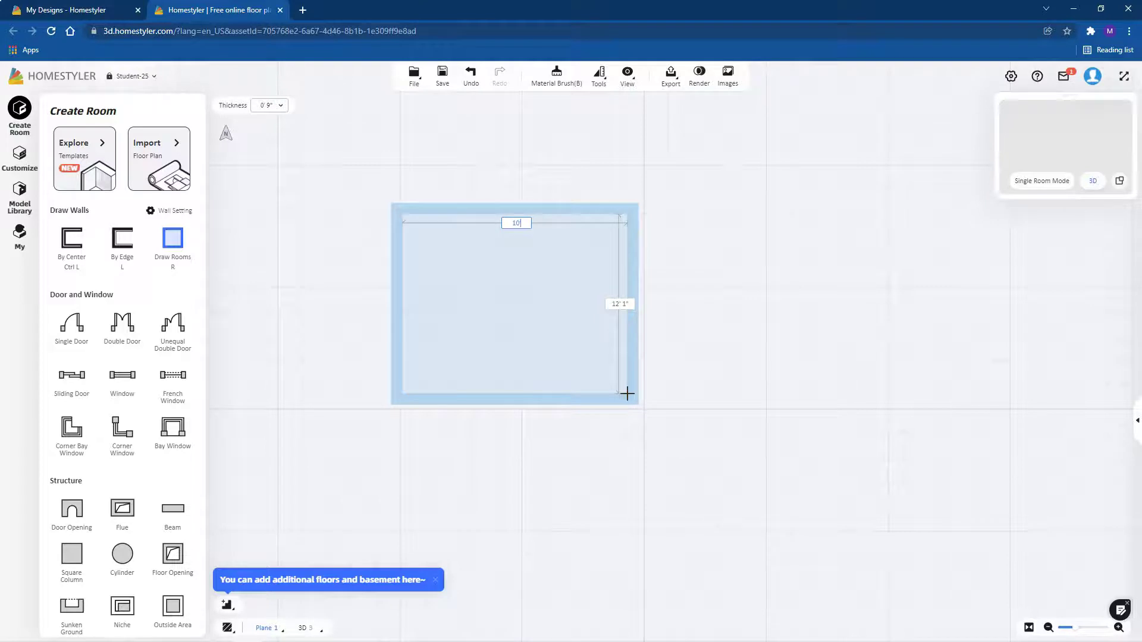
{"action": "key", "text": "Tab"}
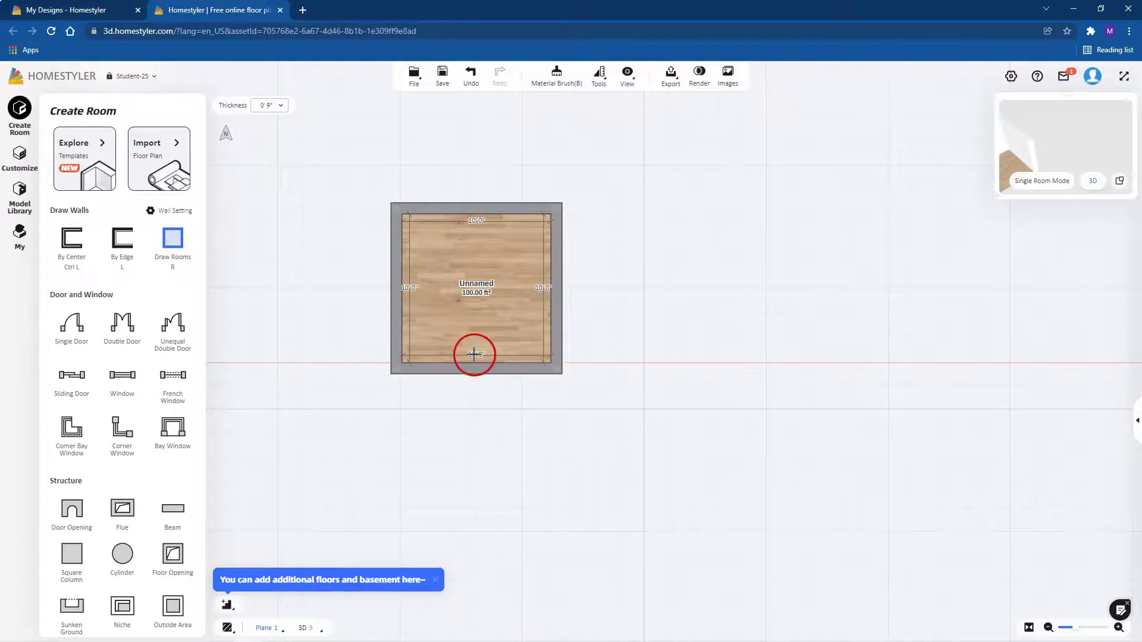
{"action": "left_click", "coordinate": [512, 395]}
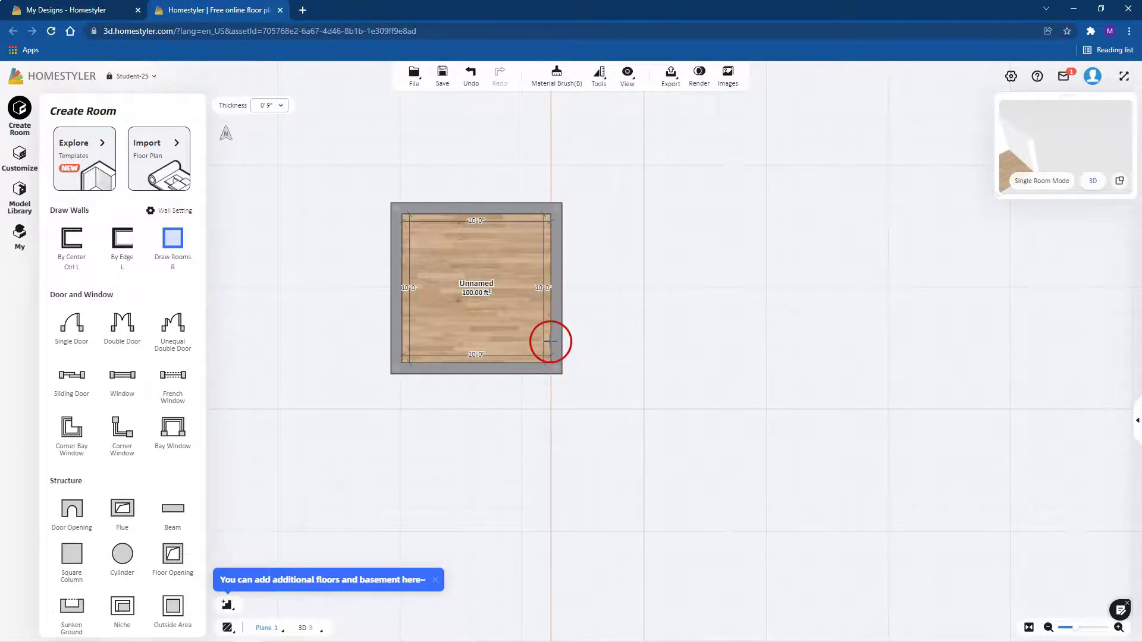
{"action": "right_click", "coordinate": [275, 379]}
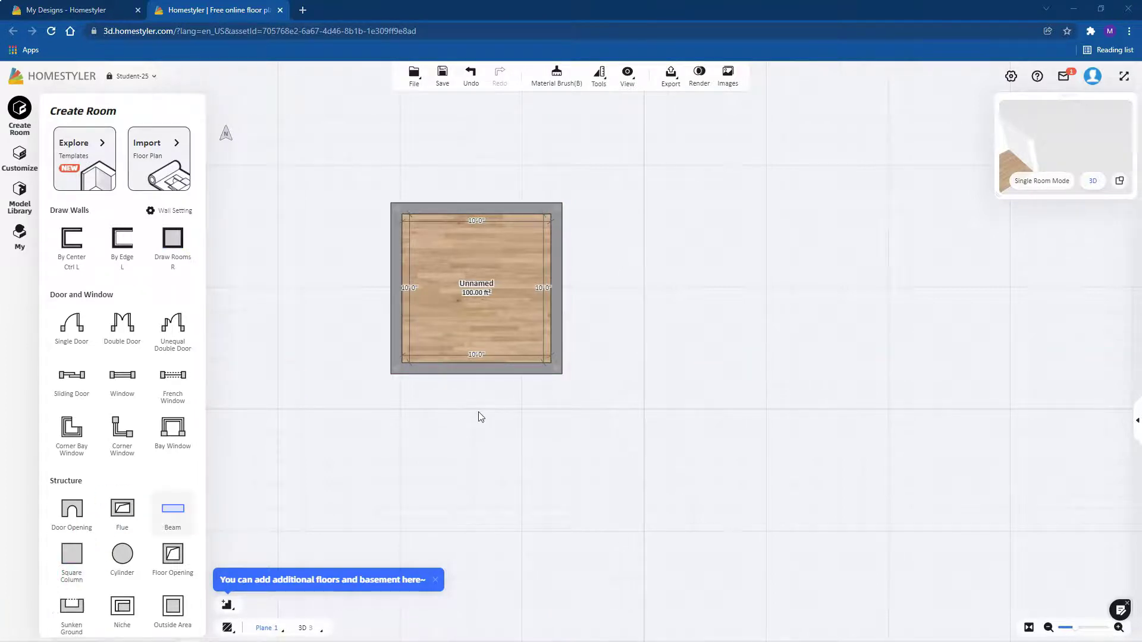
Move the room's lower wall by setting the inner length of the side walls to 12' 0".
{"action": "left_click", "coordinate": [479, 369]}
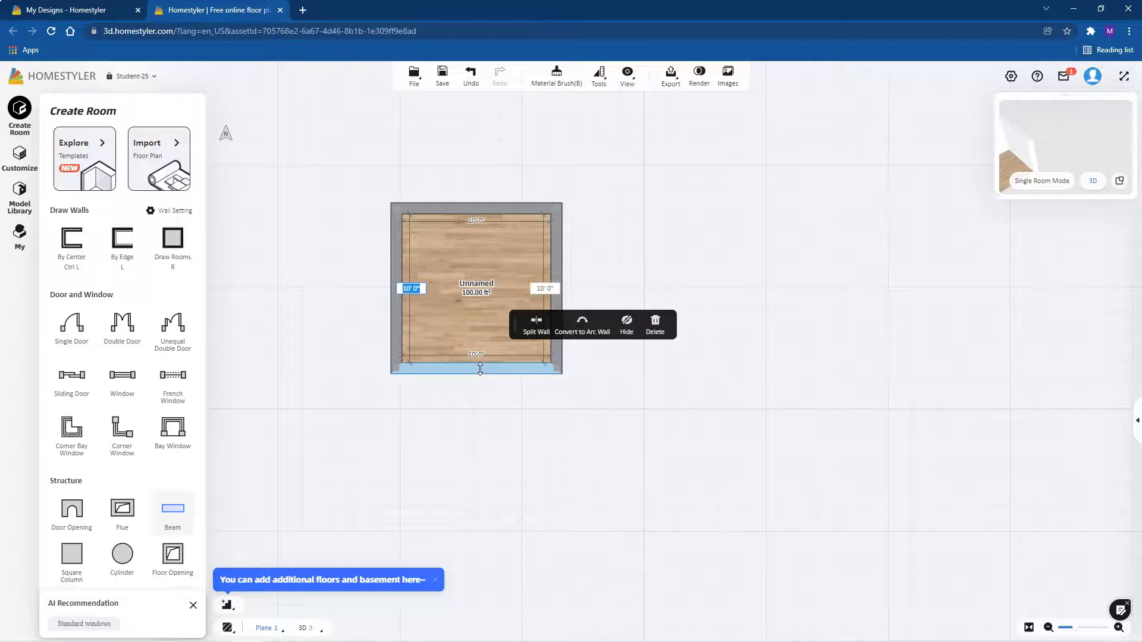
{"action": "left_click", "coordinate": [480, 371]}
{"action": "key", "text": "Return"}
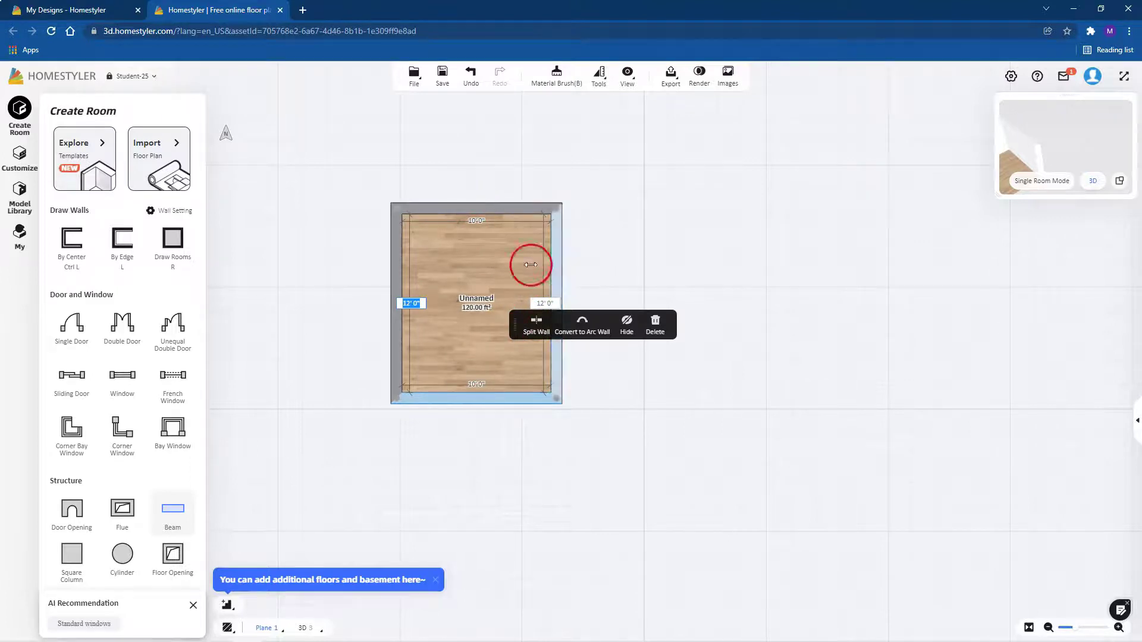
Move the room's east wall by setting the inner width to 96 inches.
{"action": "left_click", "coordinate": [559, 277]}
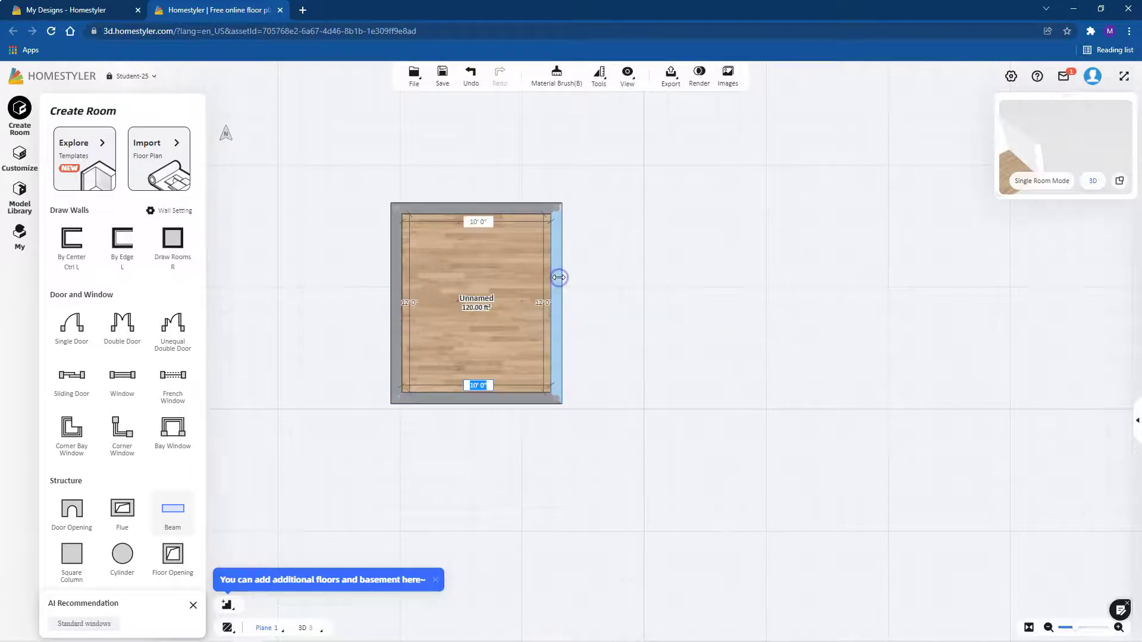
{"action": "left_click", "coordinate": [474, 221]}
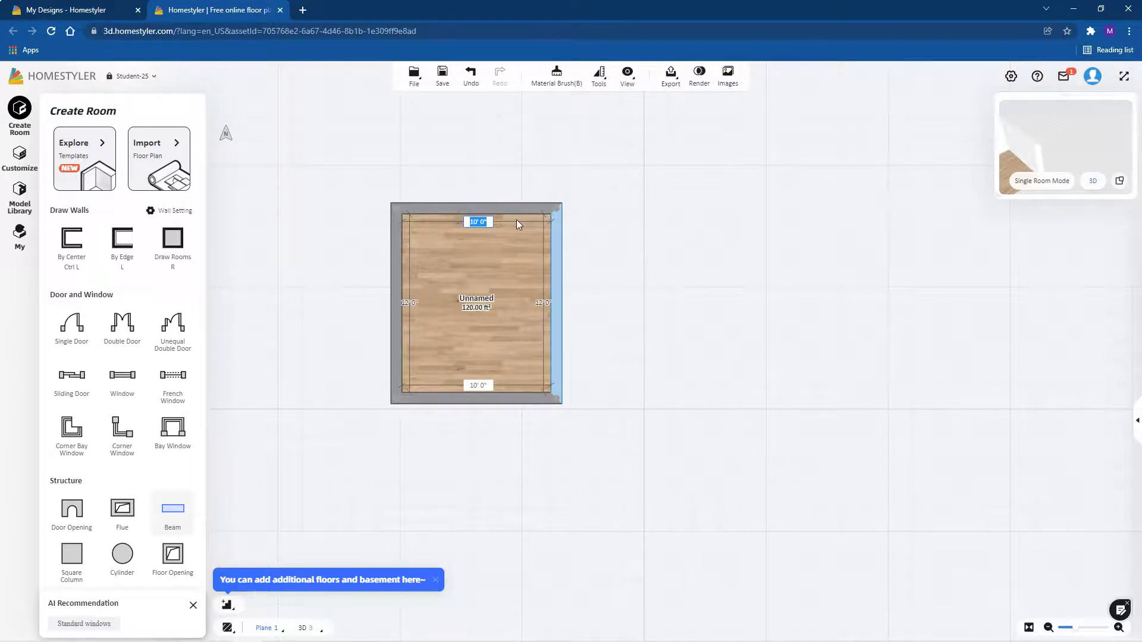
{"action": "type", "text": "96"}
{"action": "key", "text": "Return"}
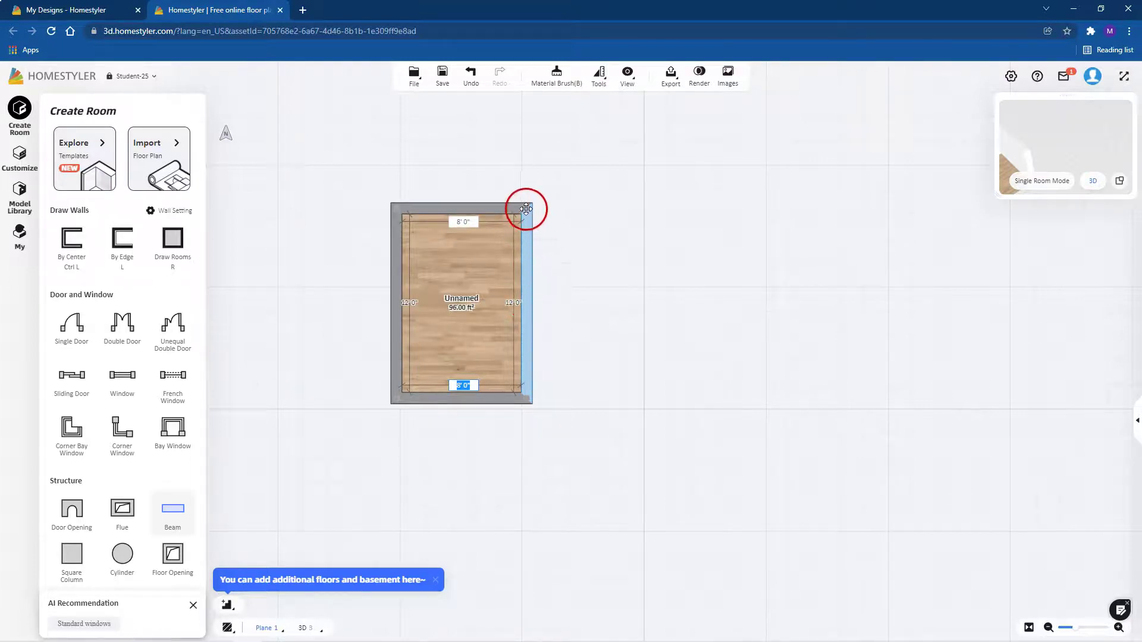
Pull the room's two east corners outward to widen it to about 12' 0".
{"action": "left_click_drag", "start_coordinate": [525, 209], "coordinate": [587, 208]}
{"action": "left_click_drag", "start_coordinate": [533, 397], "coordinate": [583, 395]}
{"action": "left_click", "coordinate": [557, 456]}
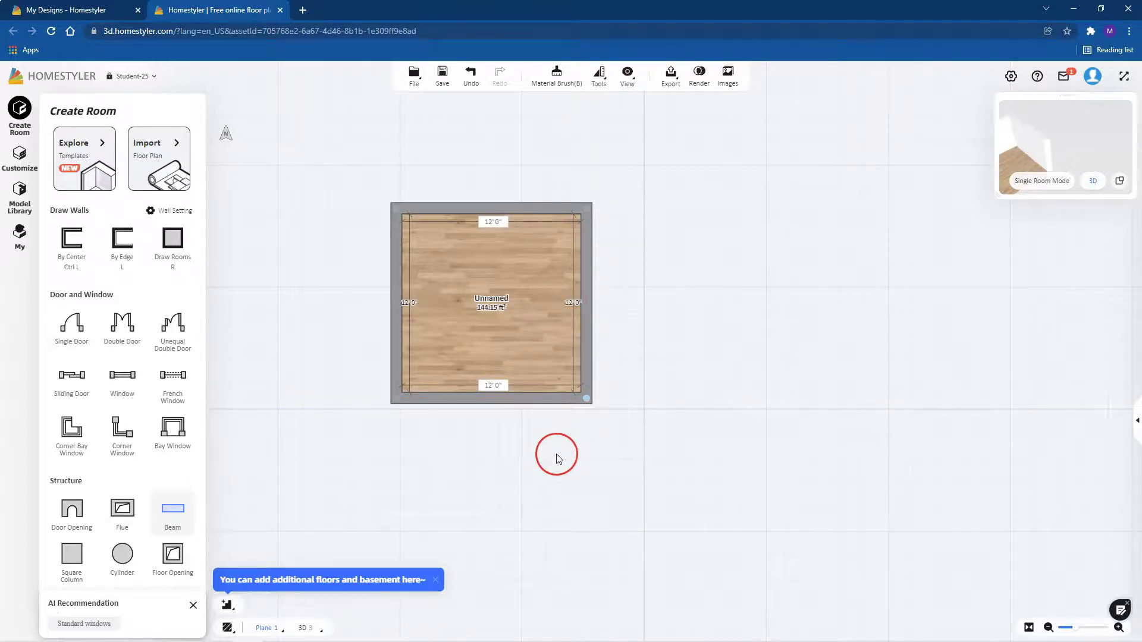
Set the room's inner width to 16' 0".
{"action": "left_click", "coordinate": [508, 321]}
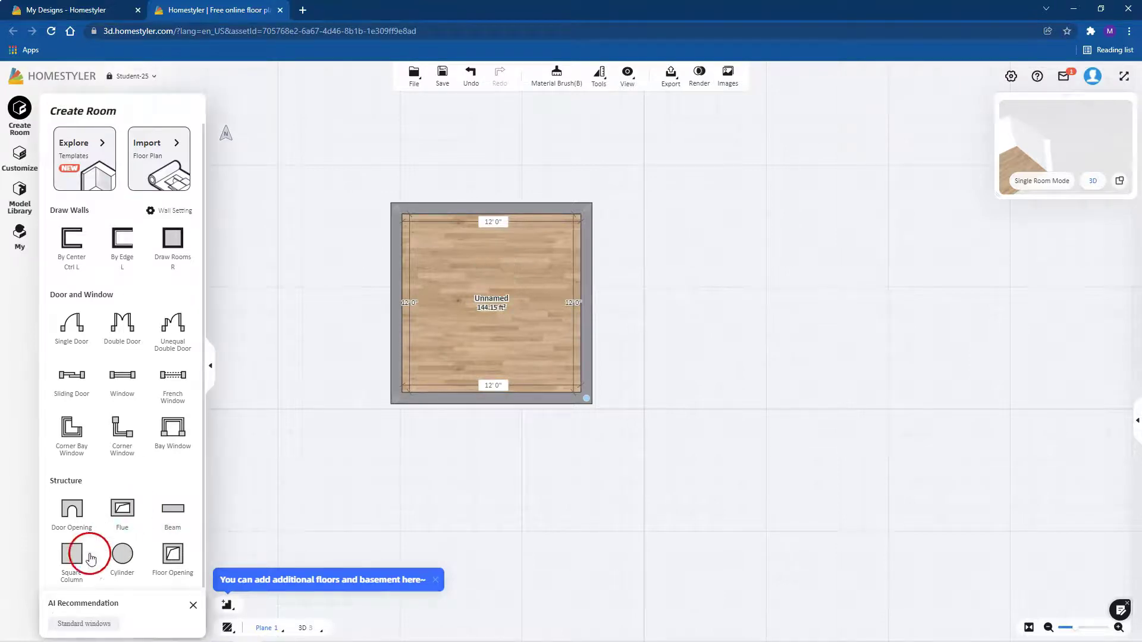
{"action": "left_click", "coordinate": [579, 272]}
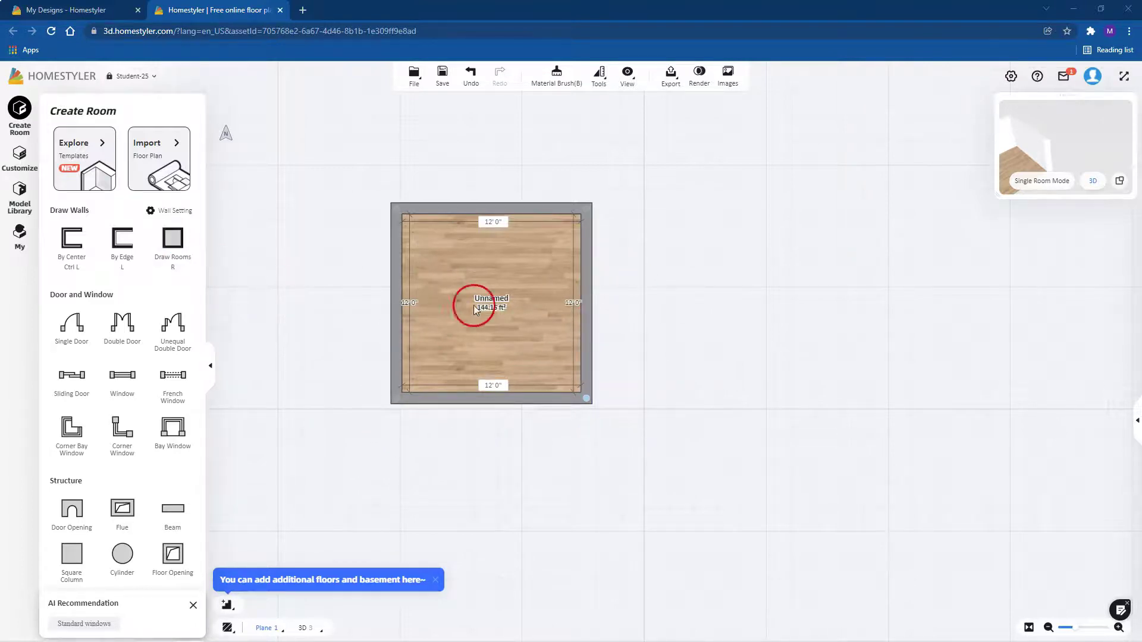
{"action": "left_click", "coordinate": [499, 222]}
{"action": "double_click", "coordinate": [500, 222]}
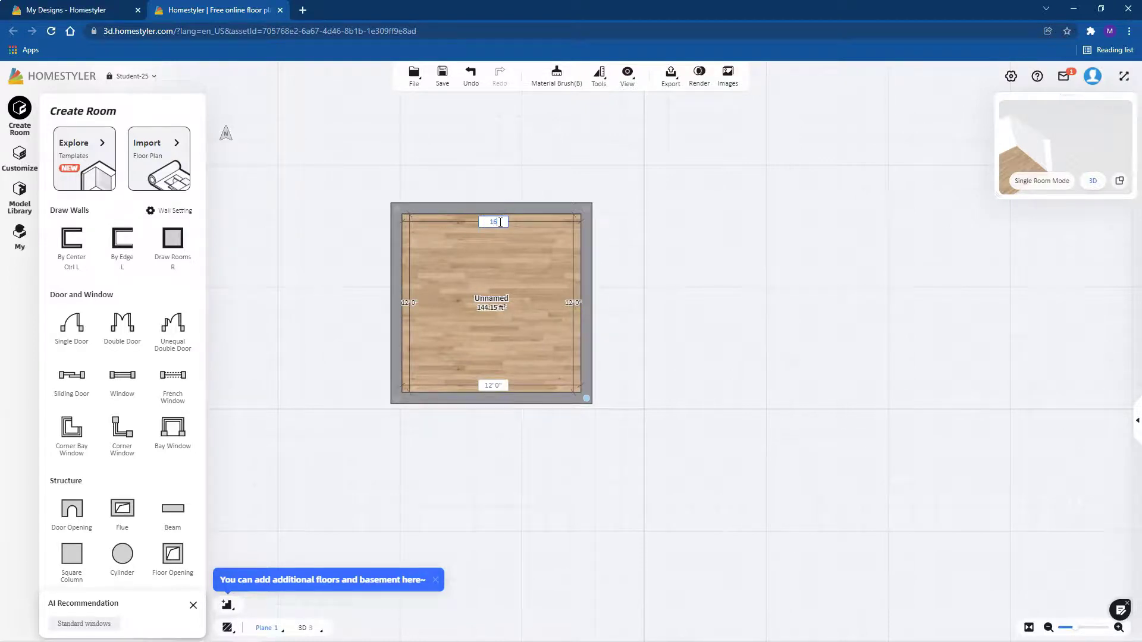
{"action": "key", "text": "Return"}
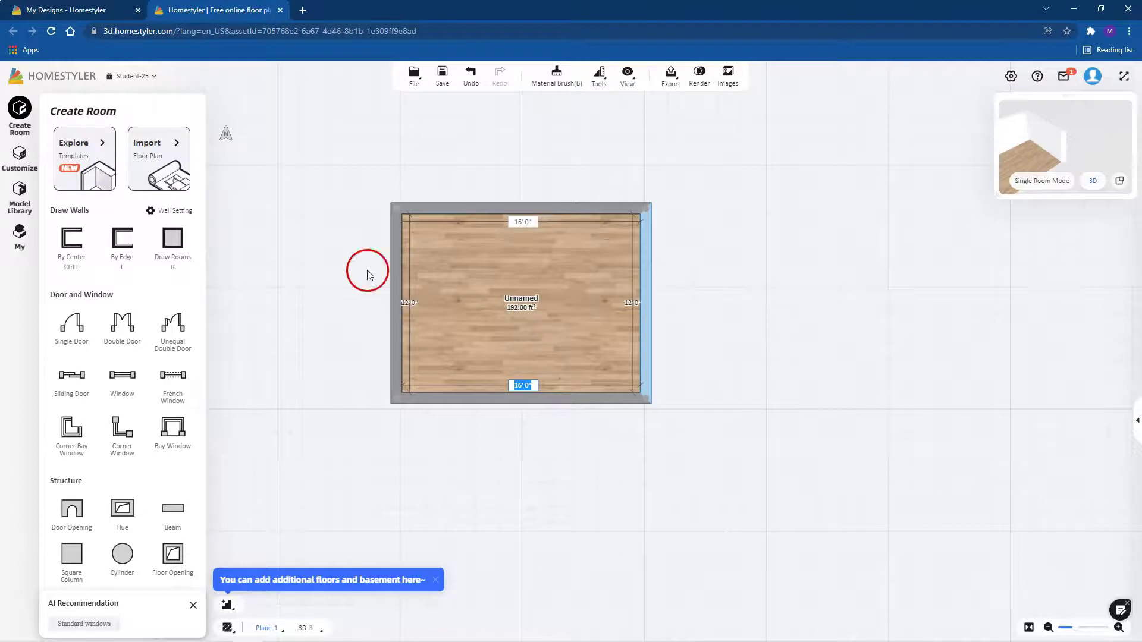
{"action": "left_click", "coordinate": [409, 307]}
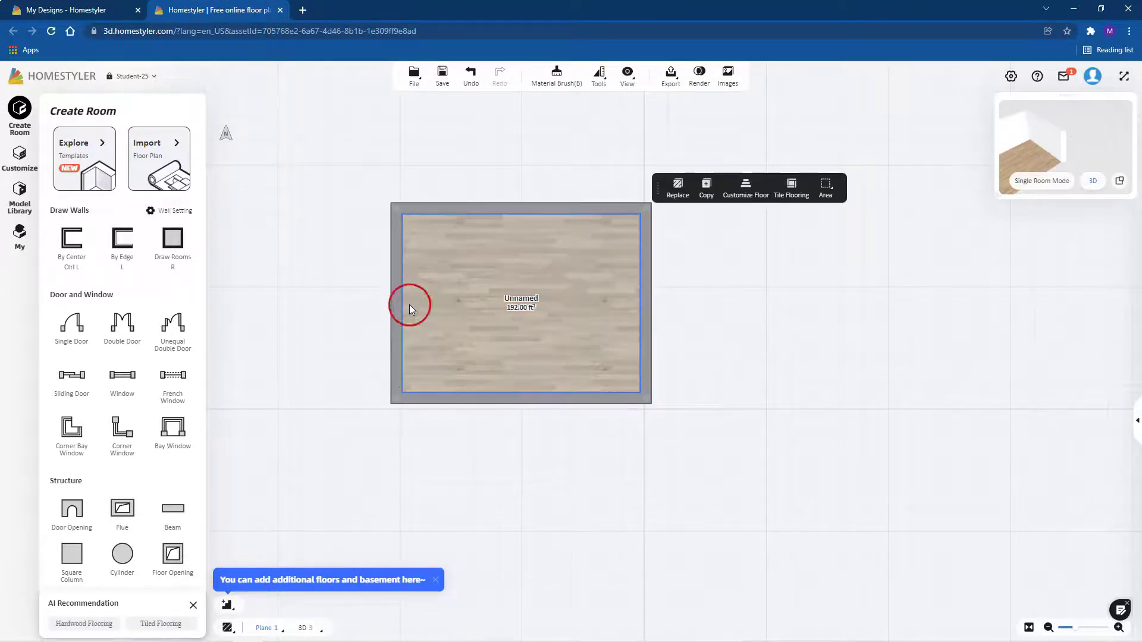
Move the room's lower wall by setting the inner length of the side walls to 16 feet.
{"action": "left_click", "coordinate": [581, 400]}
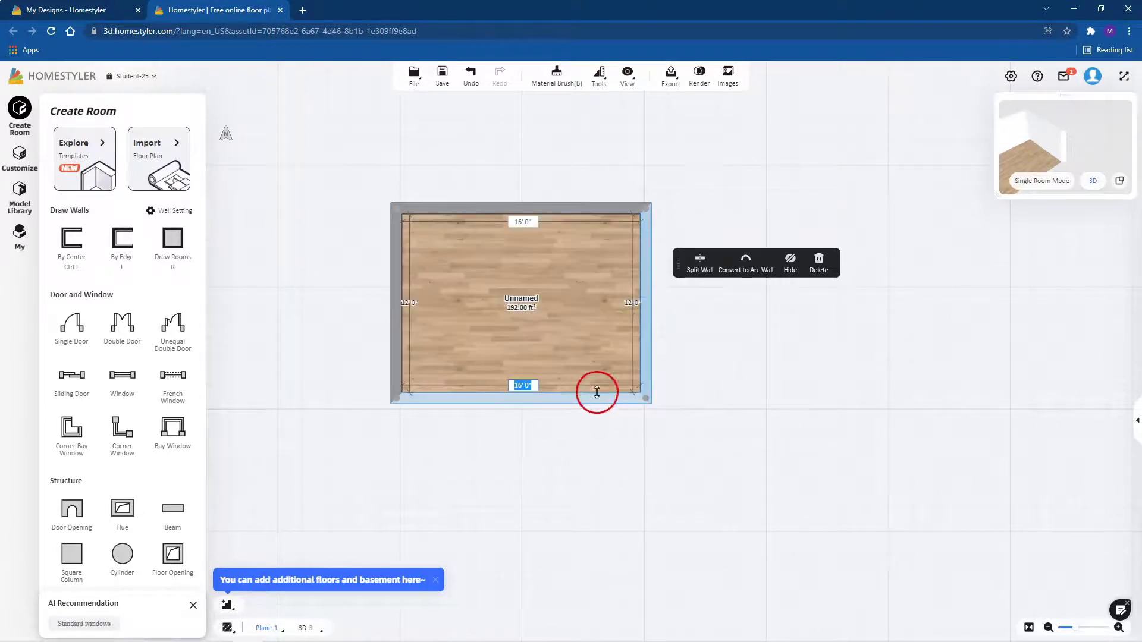
{"action": "left_click", "coordinate": [573, 399]}
{"action": "left_click", "coordinate": [573, 399]}
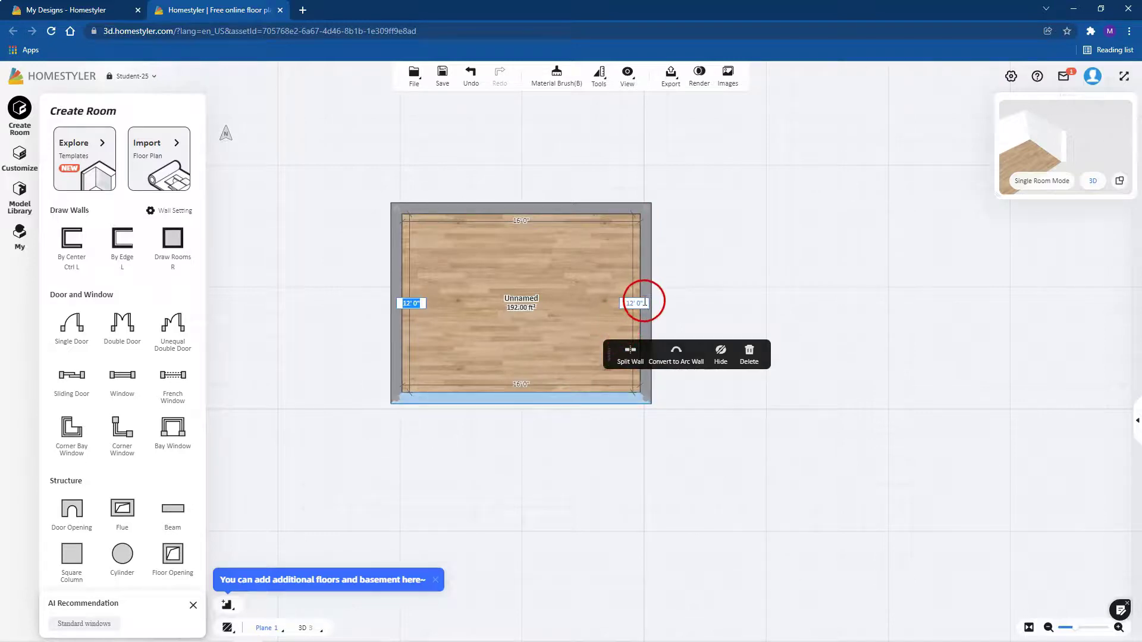
{"action": "left_click", "coordinate": [641, 302]}
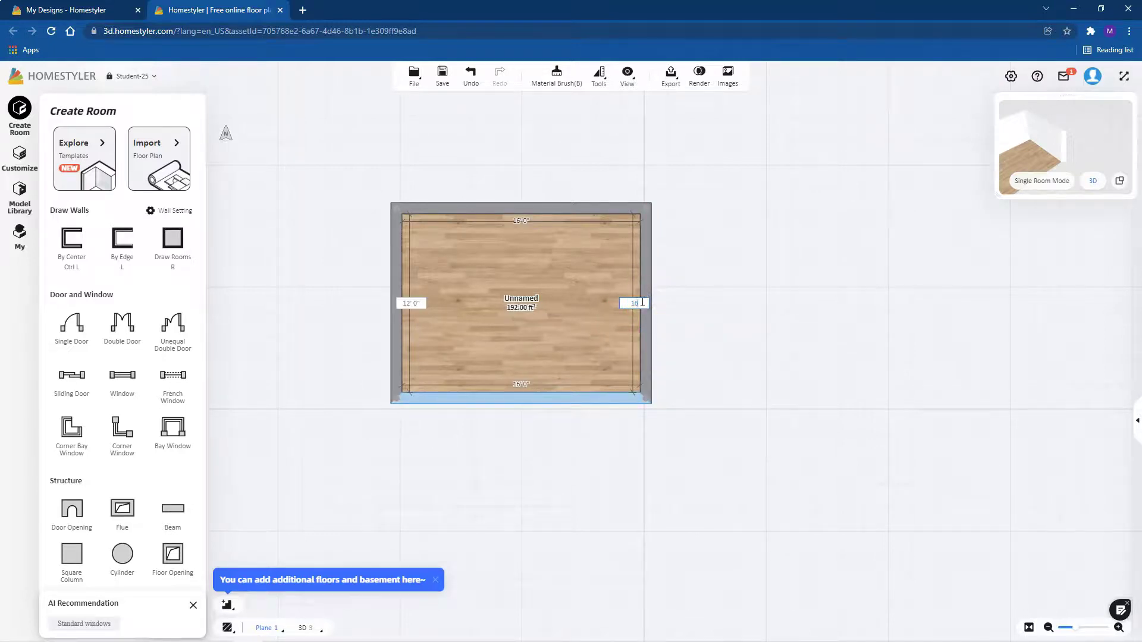
{"action": "type", "text": "16"}
{"action": "key", "text": "Return"}
{"action": "left_click", "coordinate": [634, 280]}
{"action": "left_click", "coordinate": [904, 428]}
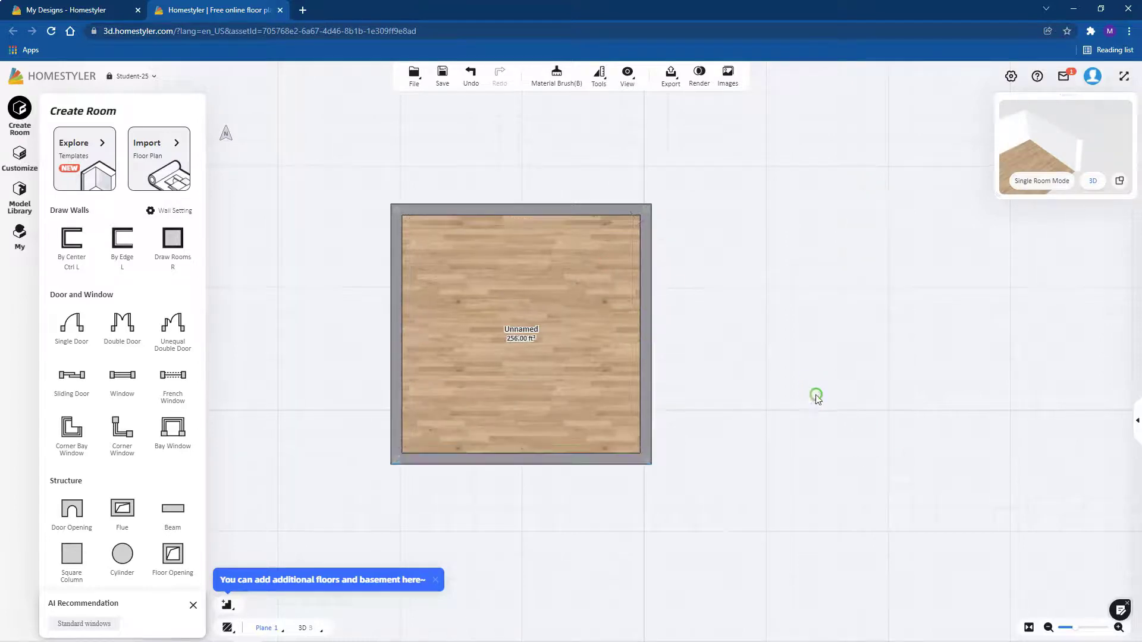
{"action": "left_click", "coordinate": [689, 401]}
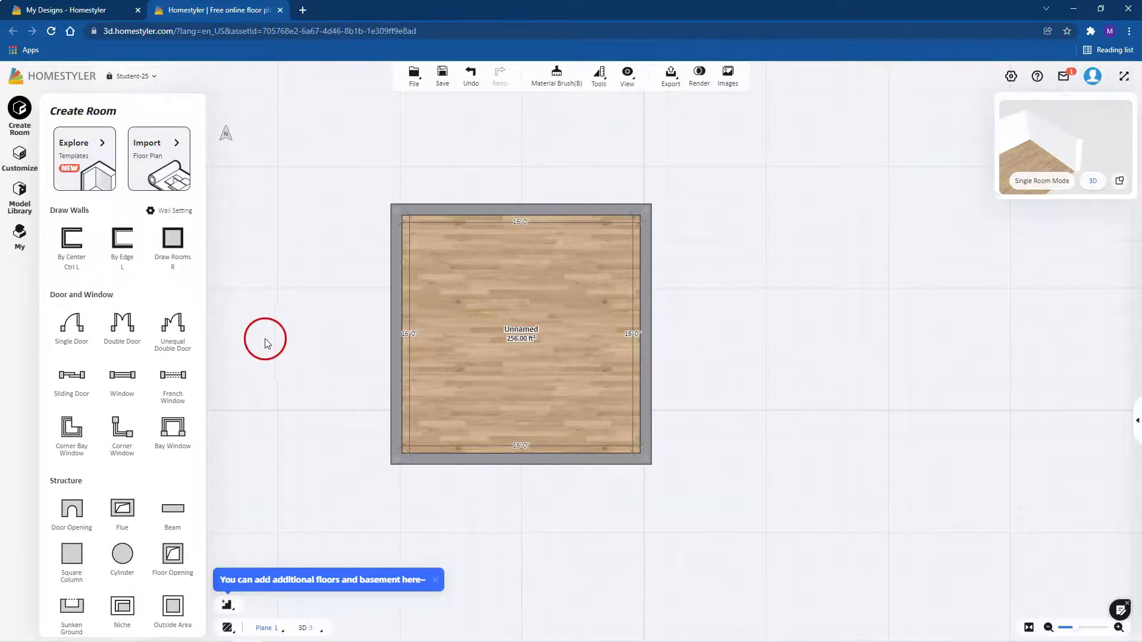
Draw an adjoining room about 7' 11" wide by edge against the east wall, and level its lower outer corner with the first room.
{"action": "left_click", "coordinate": [125, 252]}
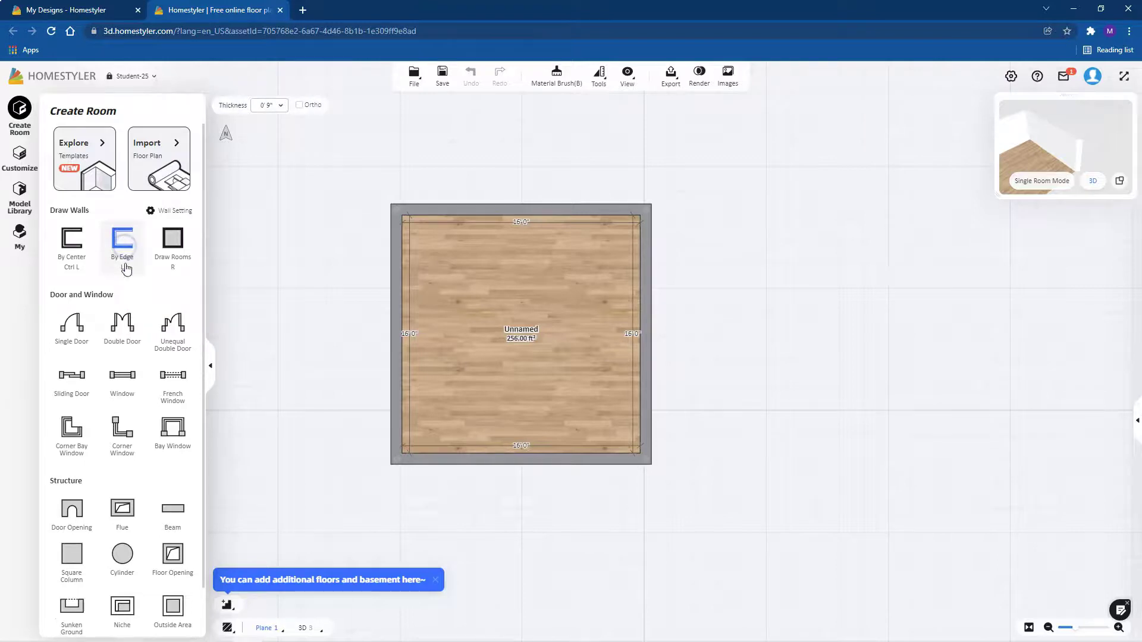
{"action": "left_click", "coordinate": [649, 276]}
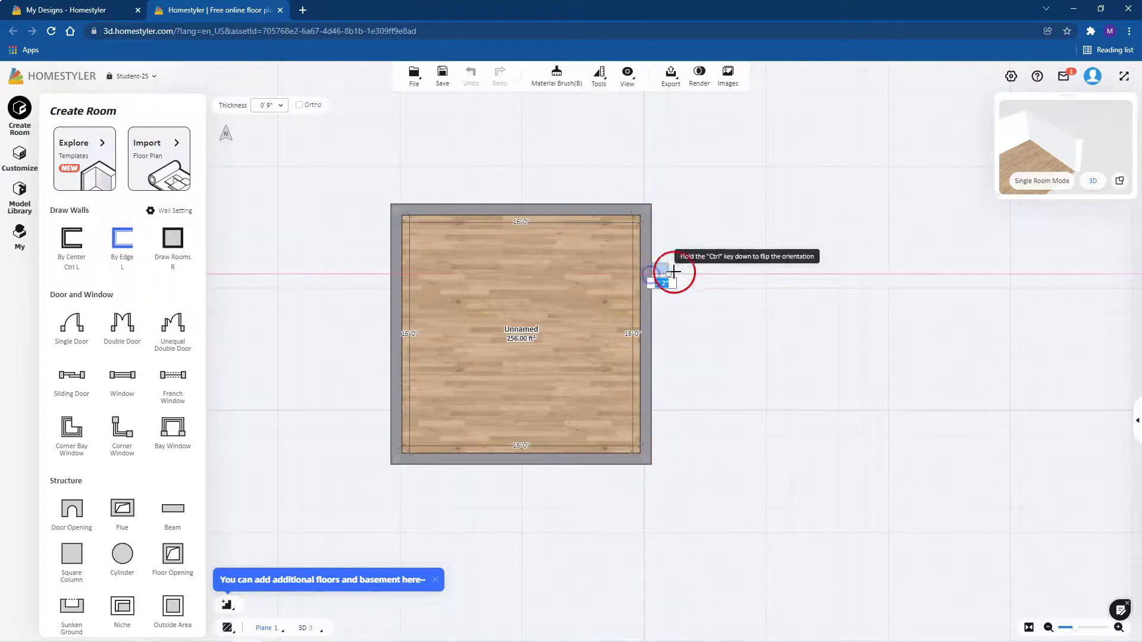
{"action": "left_click", "coordinate": [769, 266]}
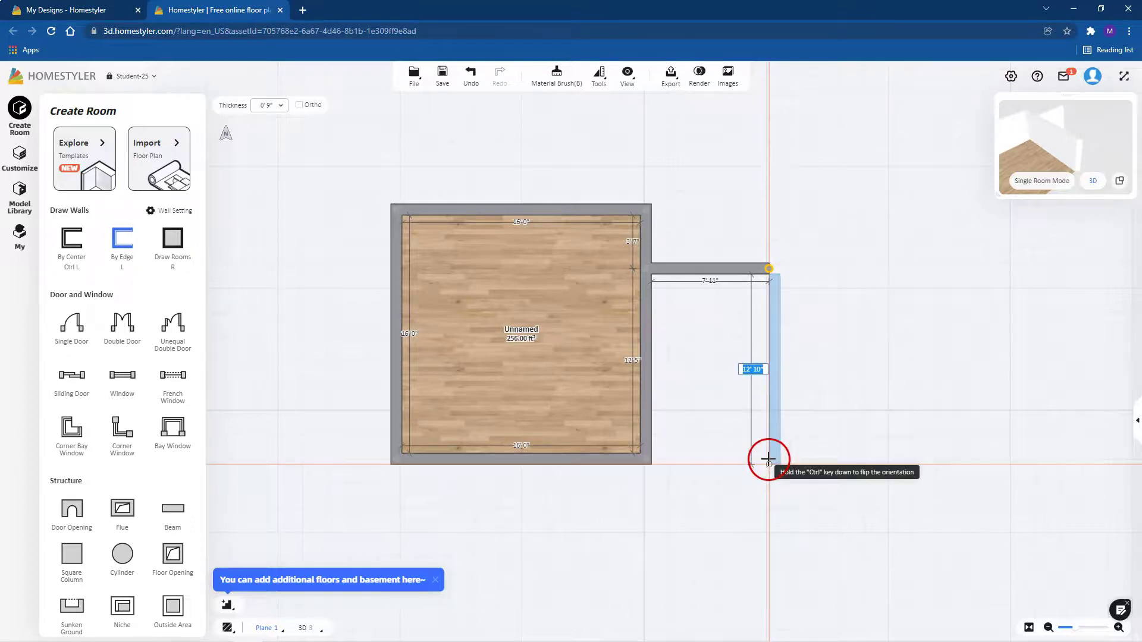
{"action": "left_click", "coordinate": [768, 460]}
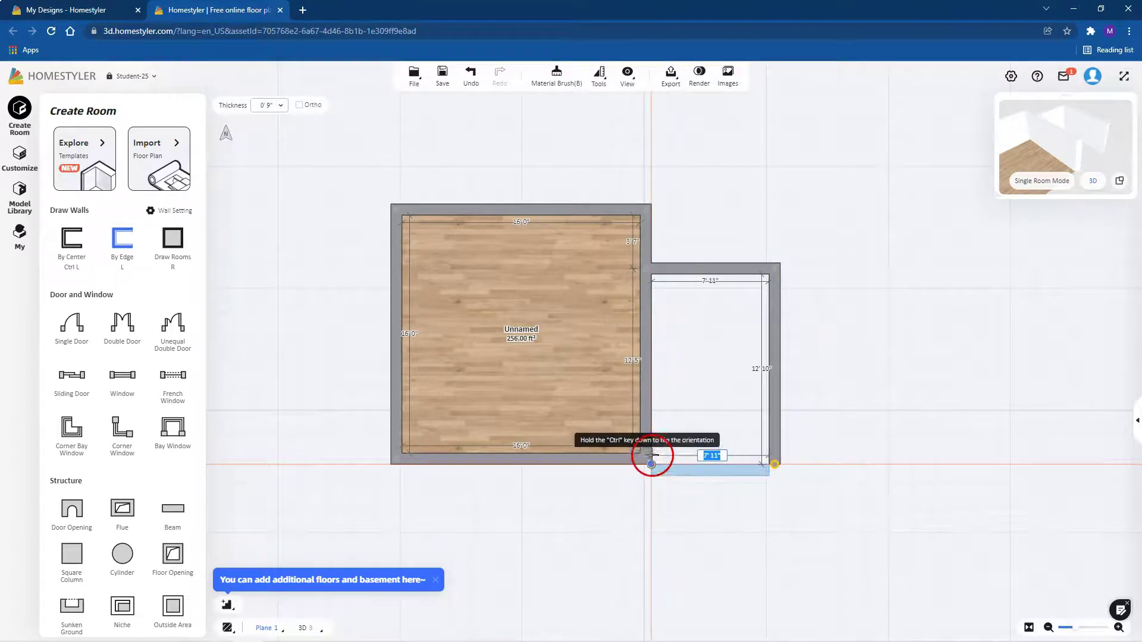
{"action": "left_click", "coordinate": [650, 452]}
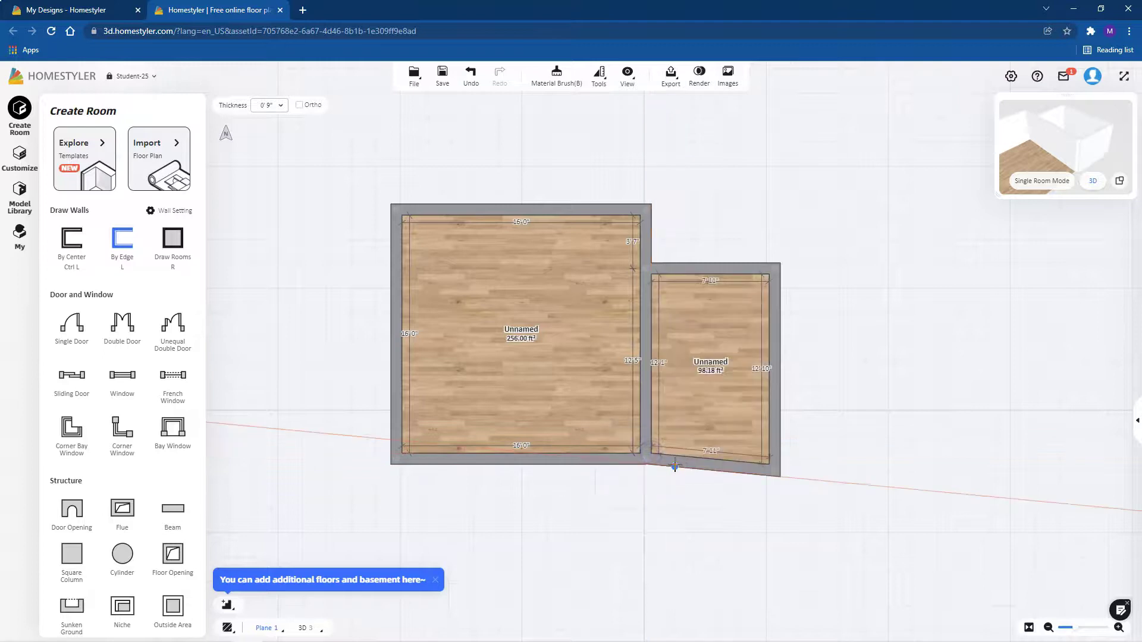
{"action": "key", "text": "Escape"}
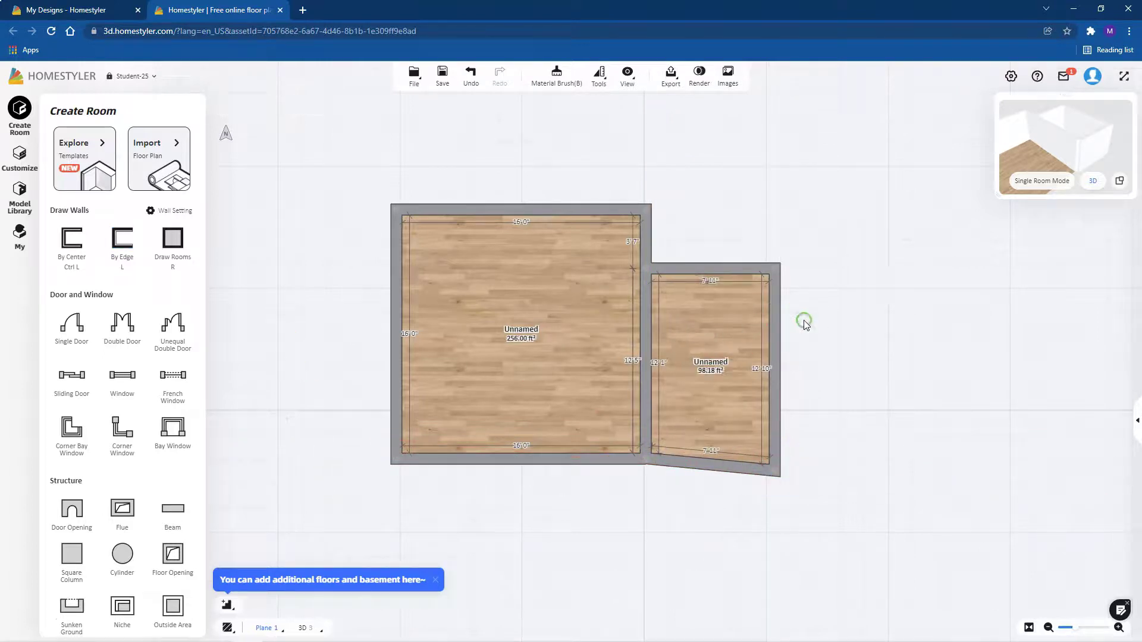
{"action": "left_click_drag", "start_coordinate": [776, 472], "coordinate": [775, 460]}
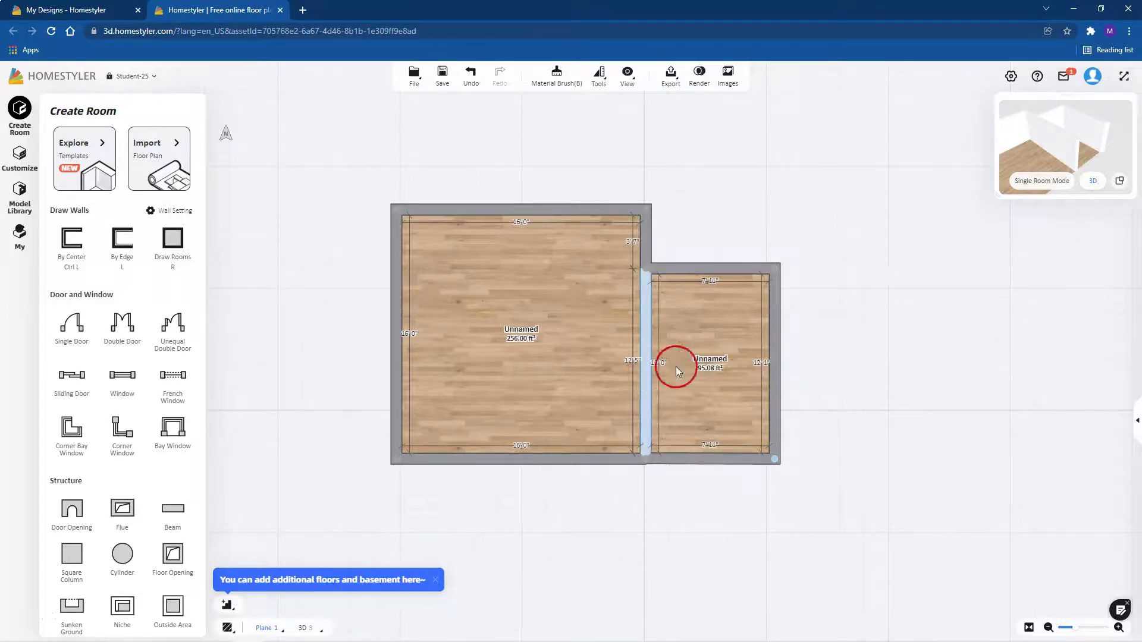
Delete the dividing wall between the two rooms, and undo the deletion.
{"action": "left_click", "coordinate": [644, 316]}
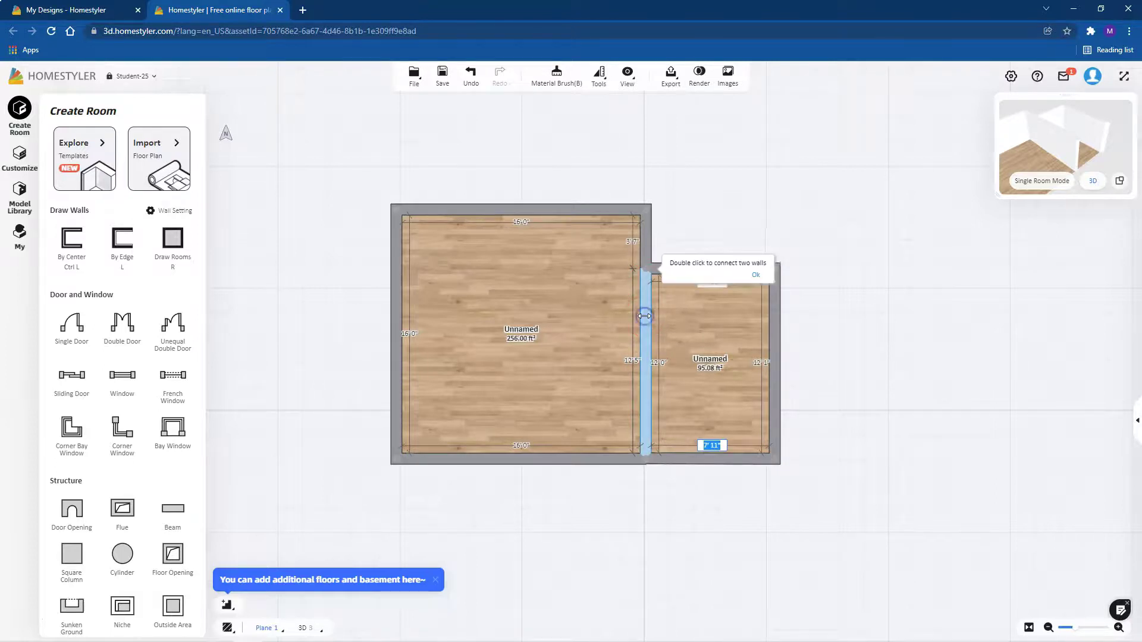
{"action": "left_click", "coordinate": [760, 269]}
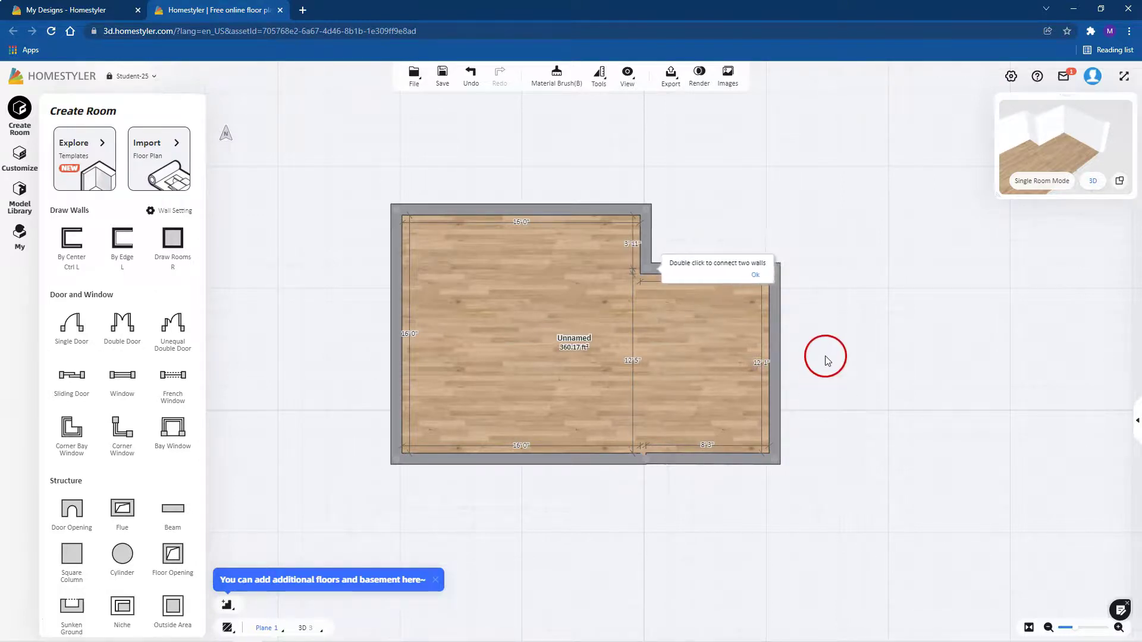
{"action": "left_click", "coordinate": [471, 71]}
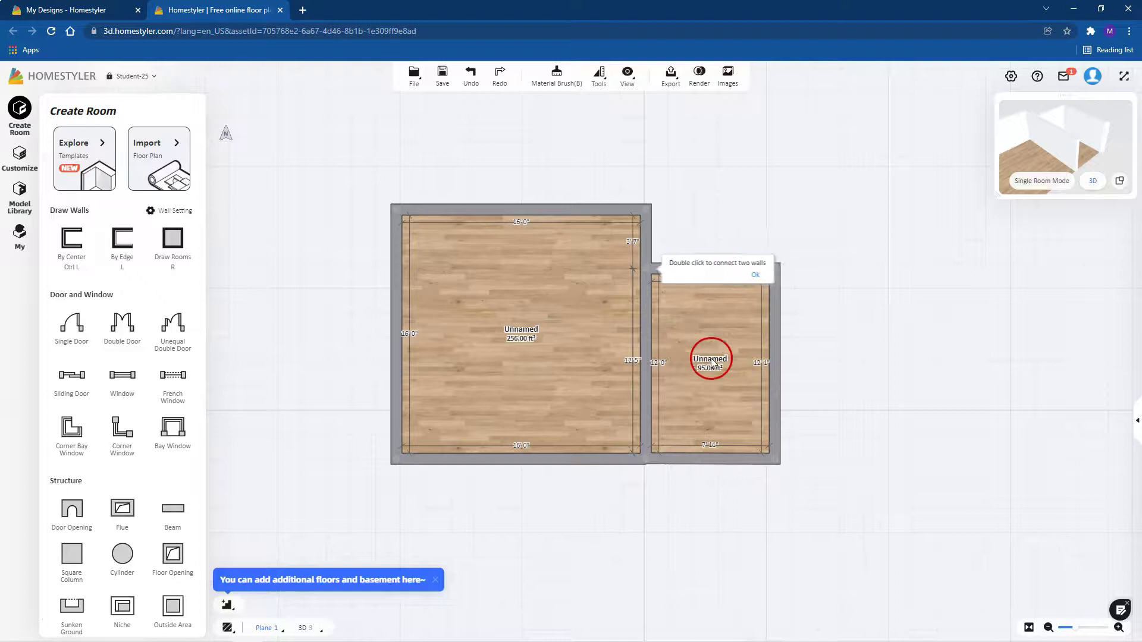
Set the larger room's type to Living Room.
{"action": "left_click", "coordinate": [520, 332]}
{"action": "left_click", "coordinate": [520, 330]}
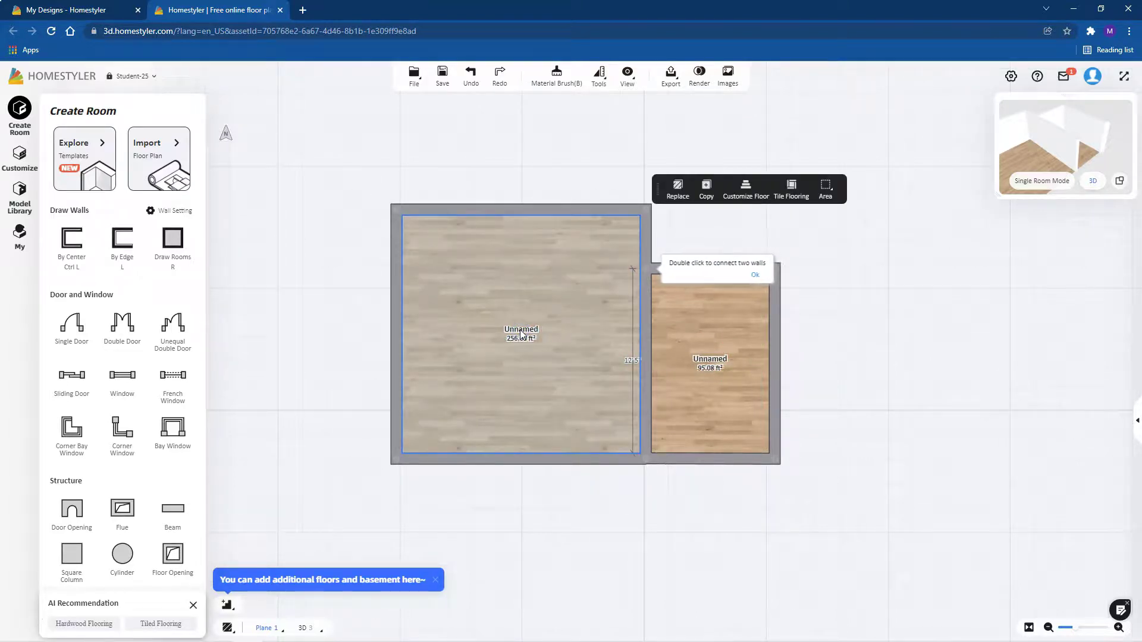
{"action": "left_click", "coordinate": [8, 612]}
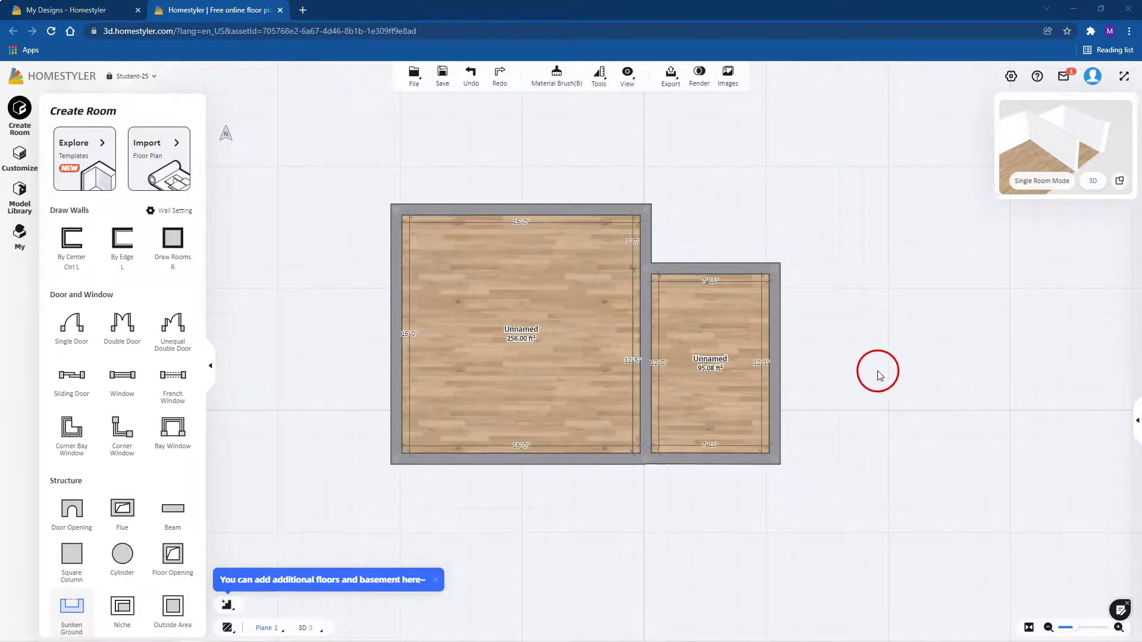
{"action": "left_click", "coordinate": [1137, 424]}
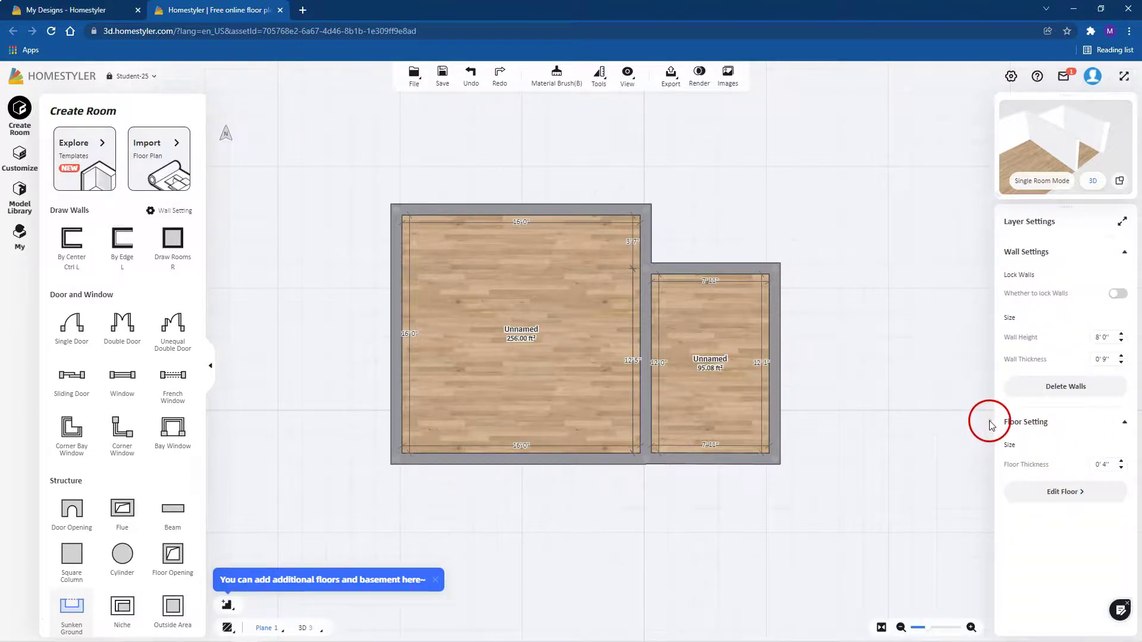
{"action": "left_click", "coordinate": [526, 336]}
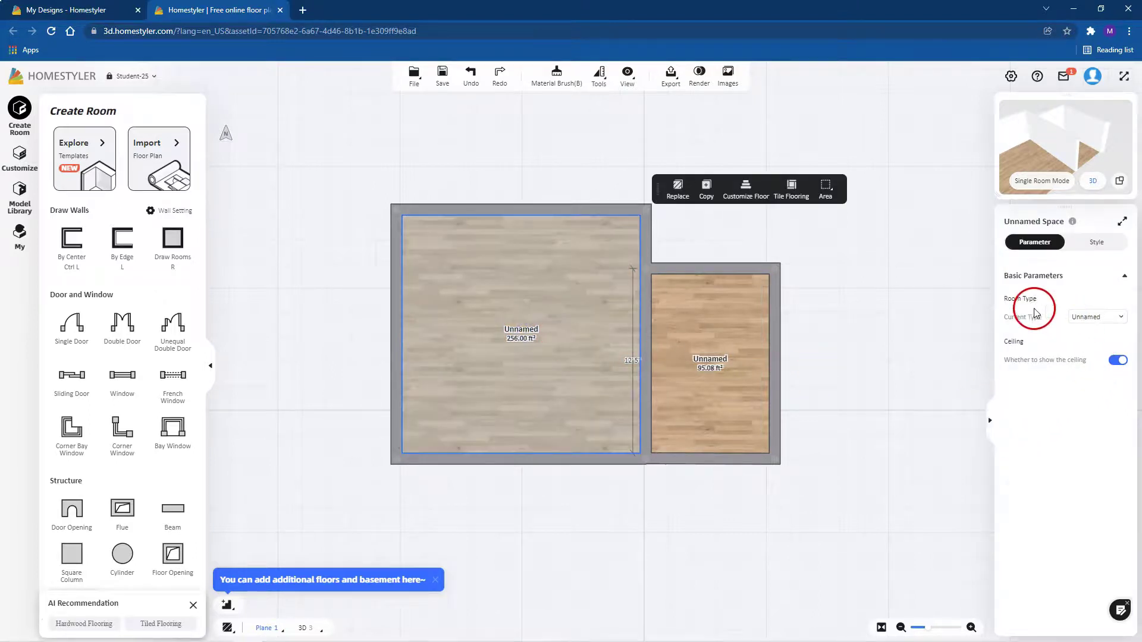
{"action": "left_click", "coordinate": [1121, 319]}
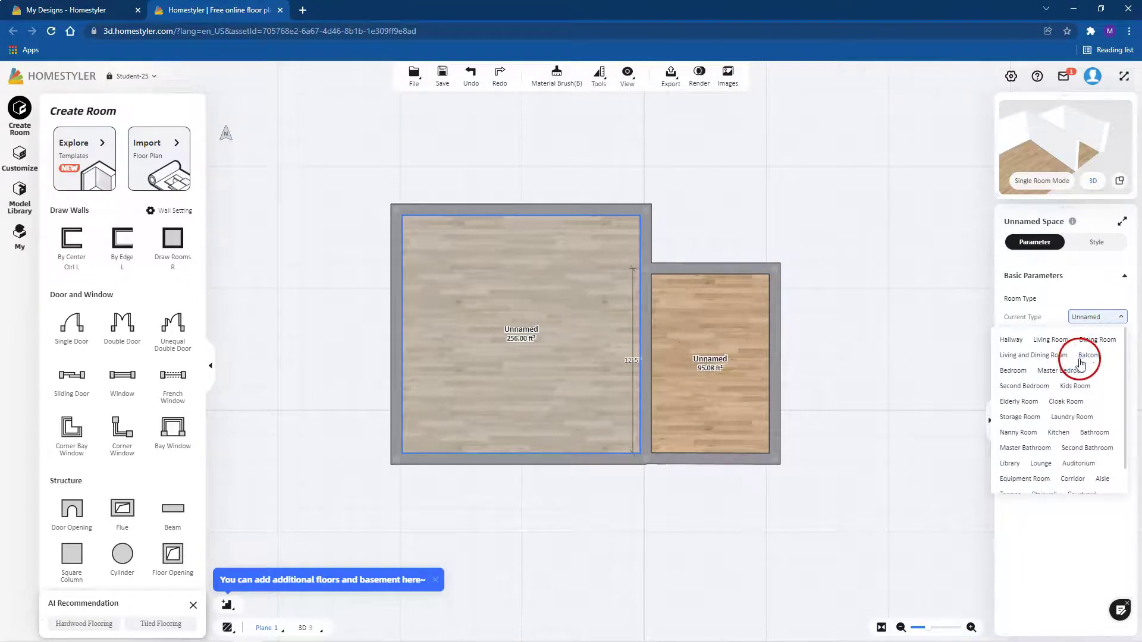
{"action": "scroll", "coordinate": [1062, 404], "scroll_direction": "down", "scroll_amount": 1}
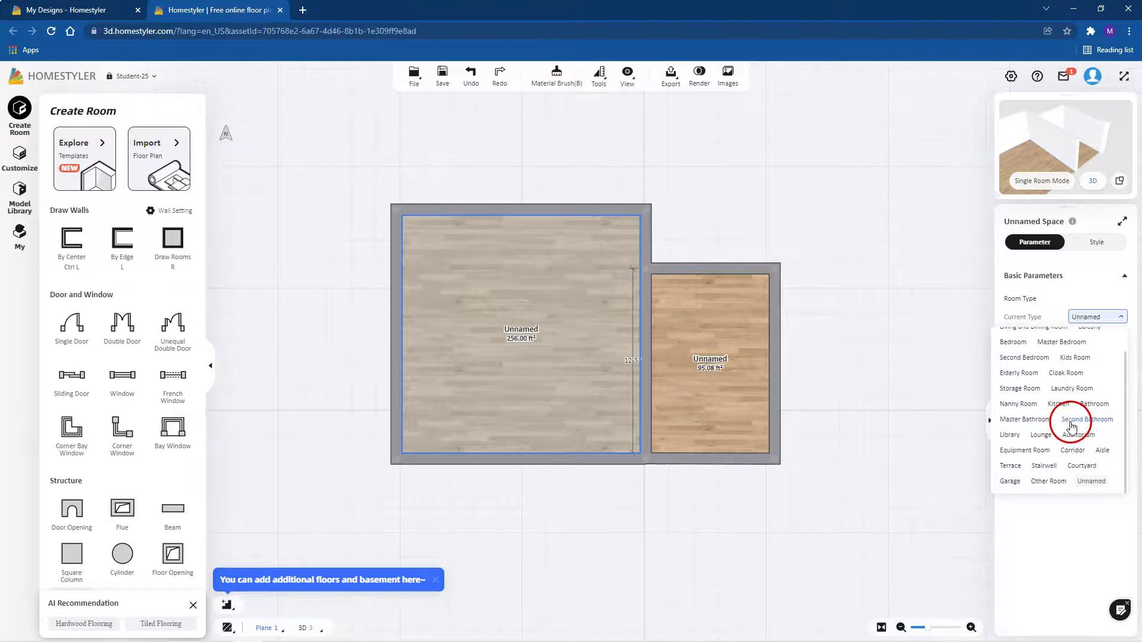
{"action": "scroll", "coordinate": [1058, 426], "scroll_direction": "up", "scroll_amount": 1}
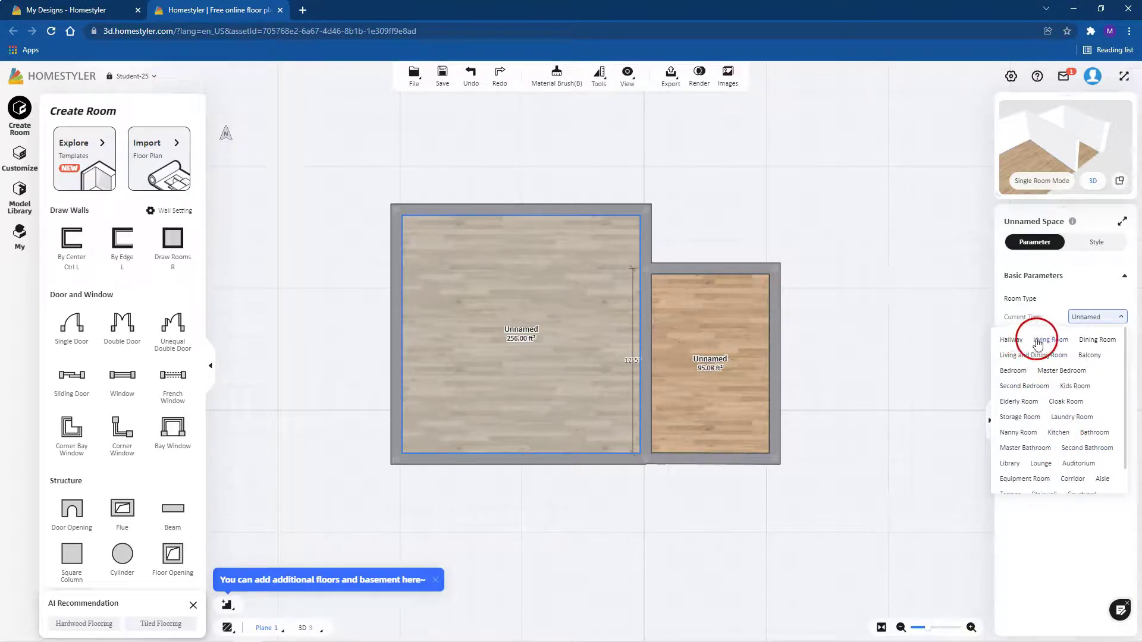
{"action": "left_click", "coordinate": [1055, 344]}
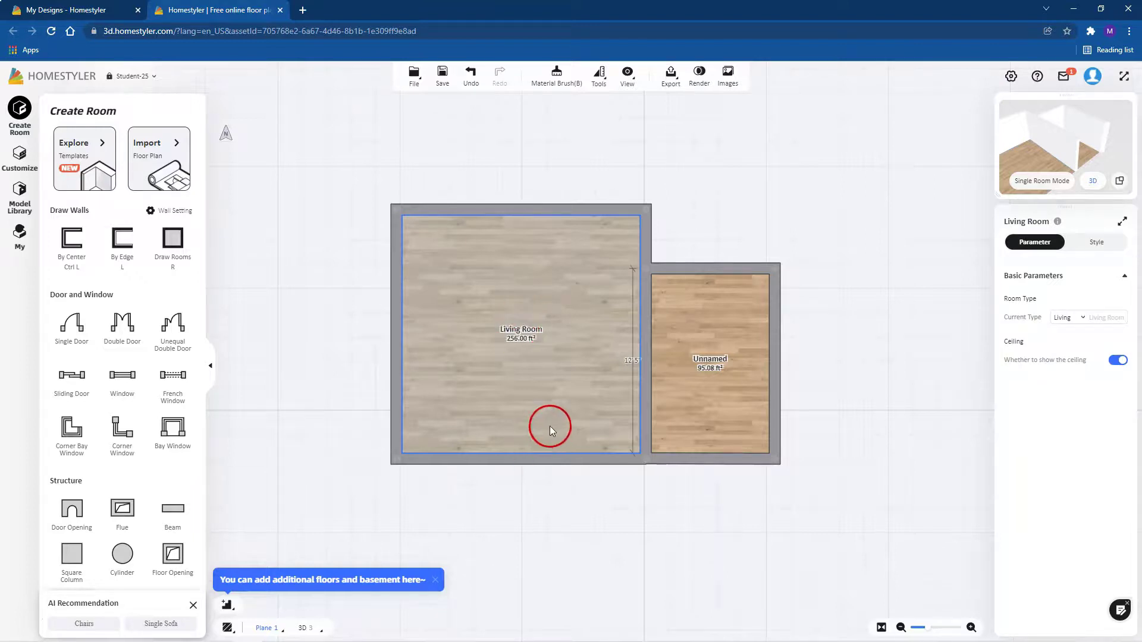
Set the smaller adjoining room's type to Storage Room and deselect it.
{"action": "left_click", "coordinate": [720, 323]}
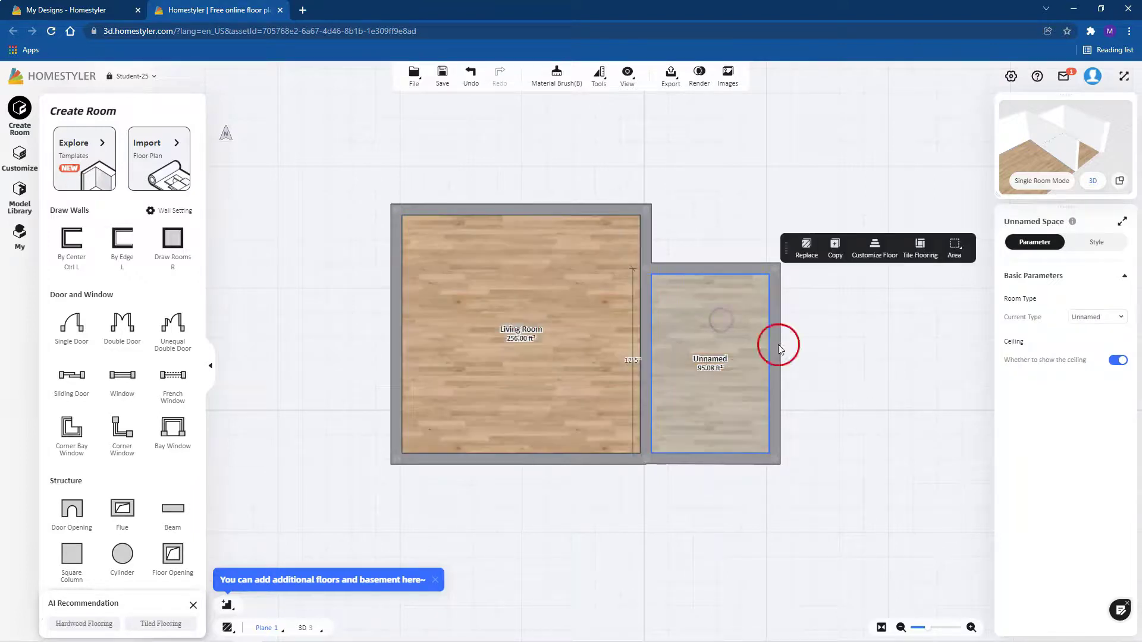
{"action": "left_click", "coordinate": [1123, 318]}
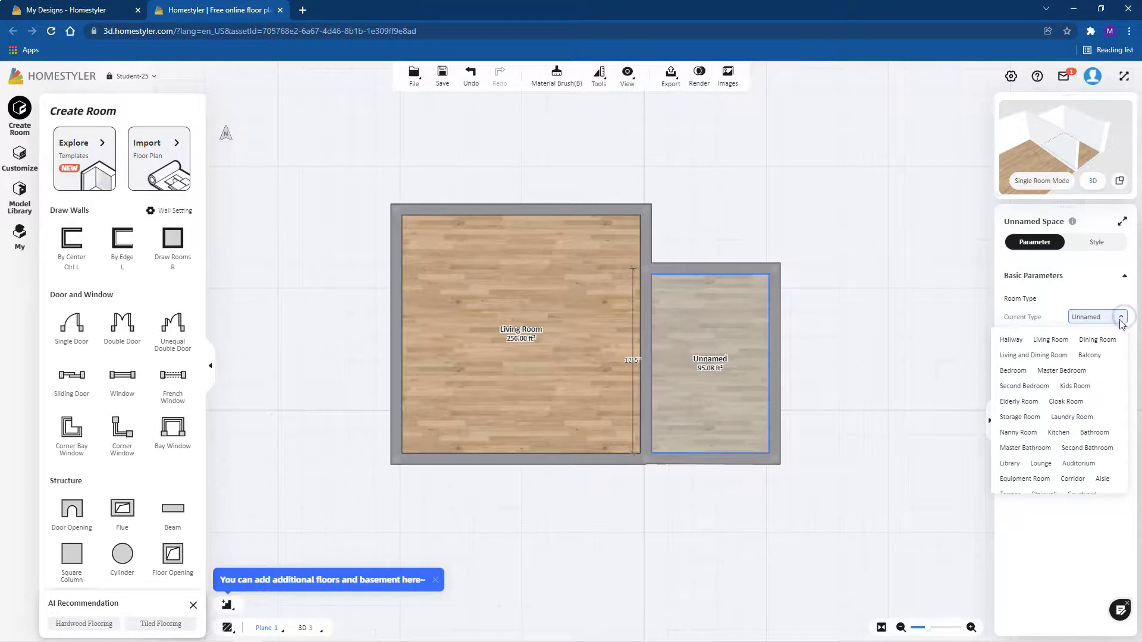
{"action": "left_click", "coordinate": [1019, 417]}
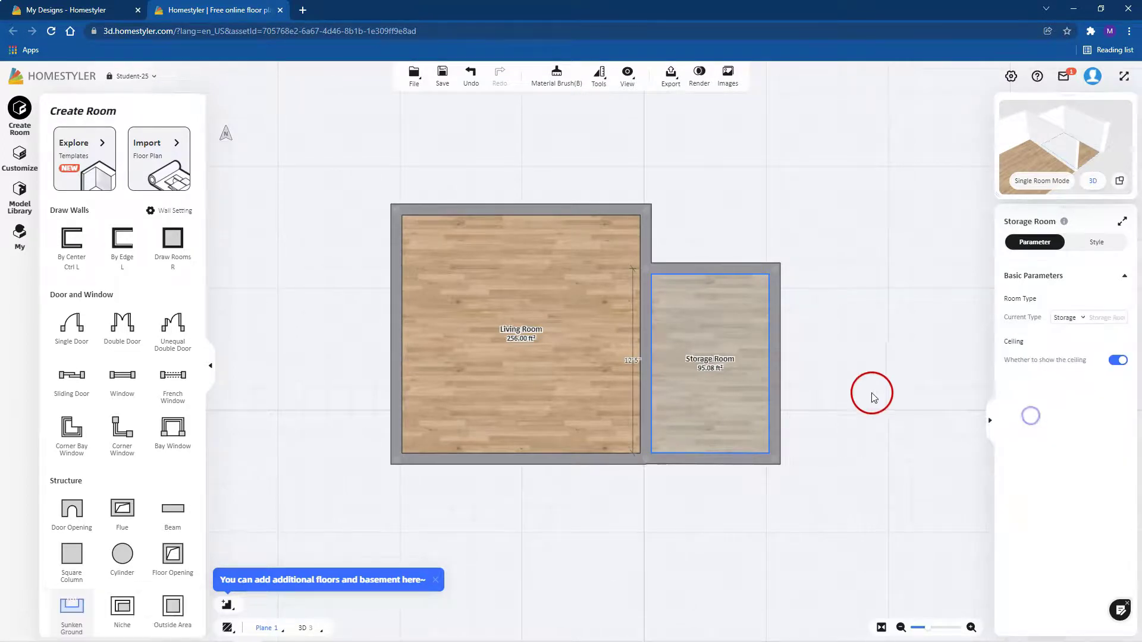
{"action": "left_click", "coordinate": [874, 388]}
{"action": "left_click", "coordinate": [841, 340]}
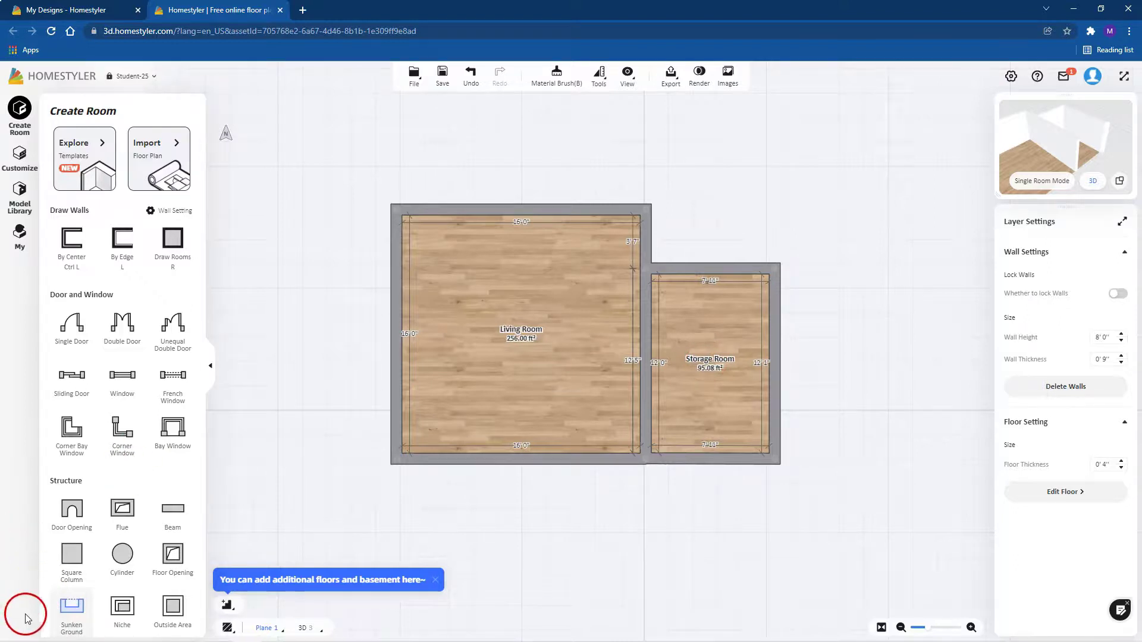
Delete the wall between the living room and the storage room, and restore it by undoing.
{"action": "left_click", "coordinate": [647, 314]}
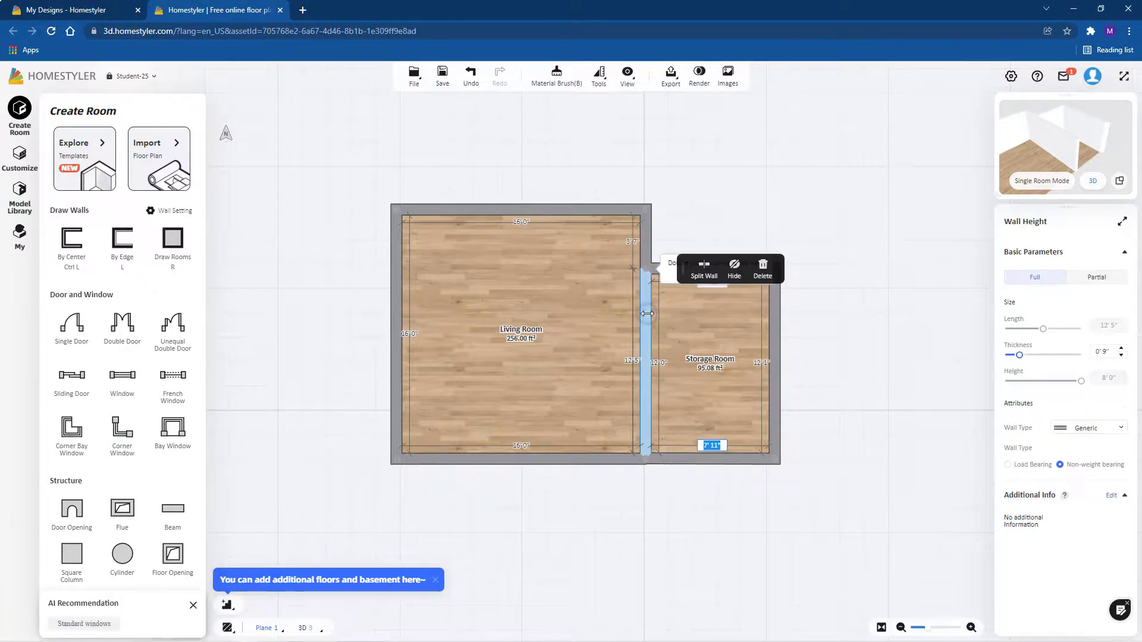
{"action": "left_click", "coordinate": [763, 267]}
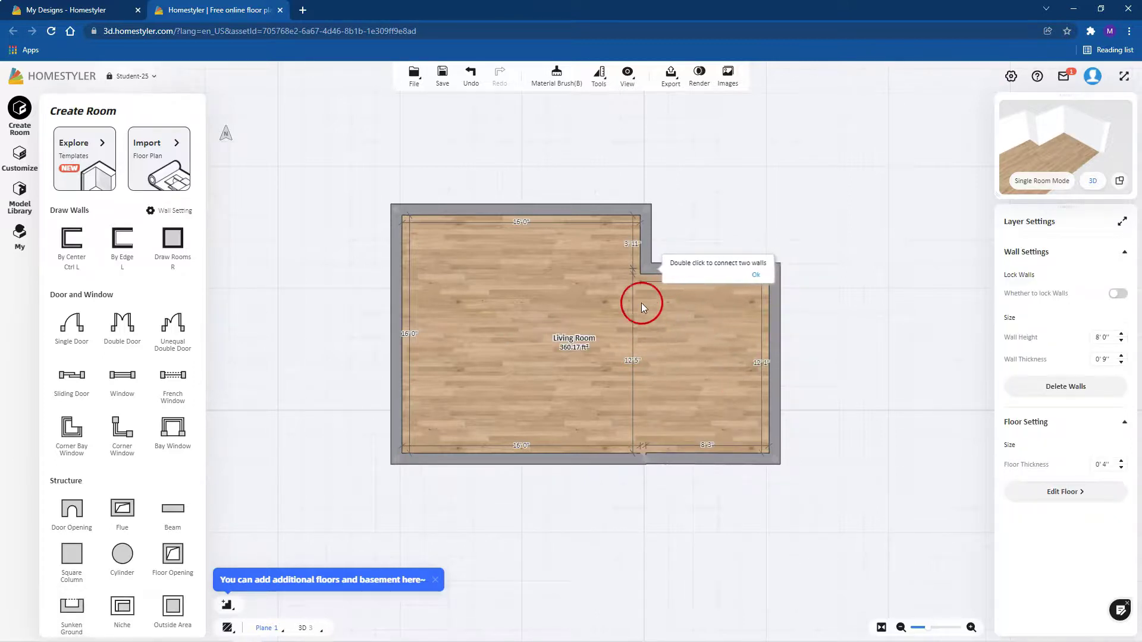
{"action": "left_click", "coordinate": [471, 77]}
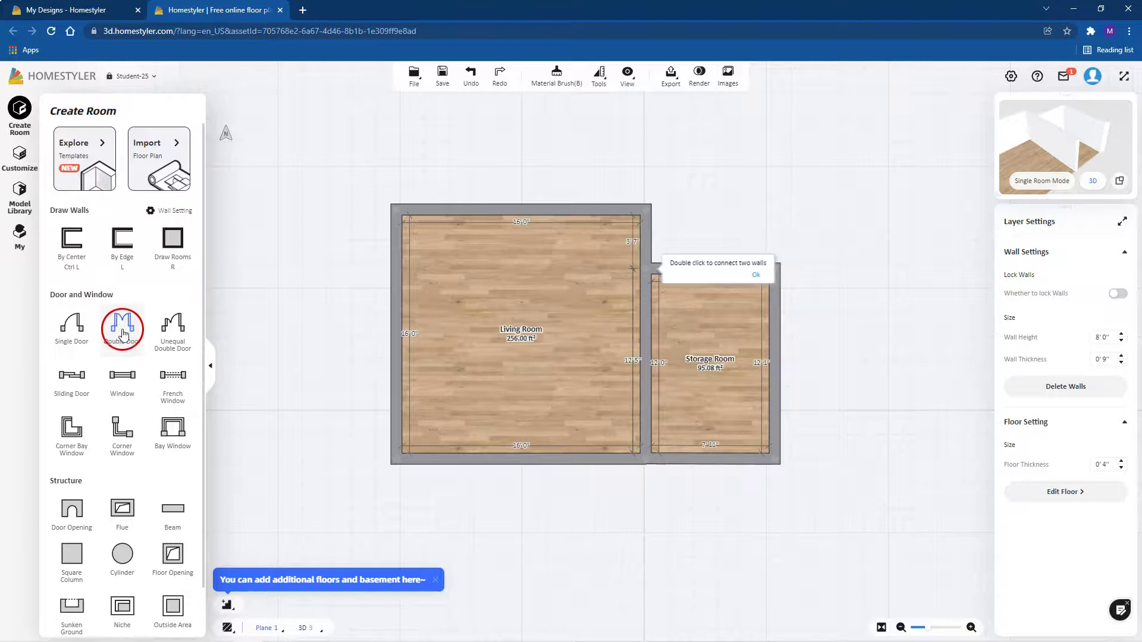
Place a double door near the middle of the dividing wall, about 3' 5" from the storage room's upper wall.
{"action": "left_click_drag", "start_coordinate": [124, 335], "coordinate": [646, 365]}
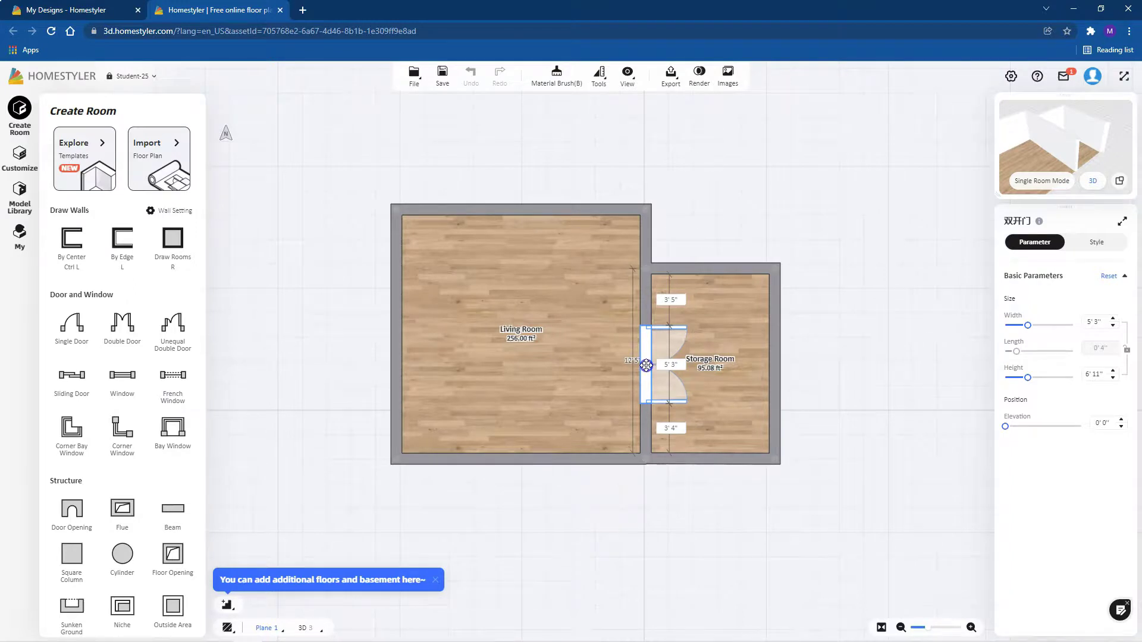
{"action": "left_click_drag", "start_coordinate": [648, 370], "coordinate": [647, 369]}
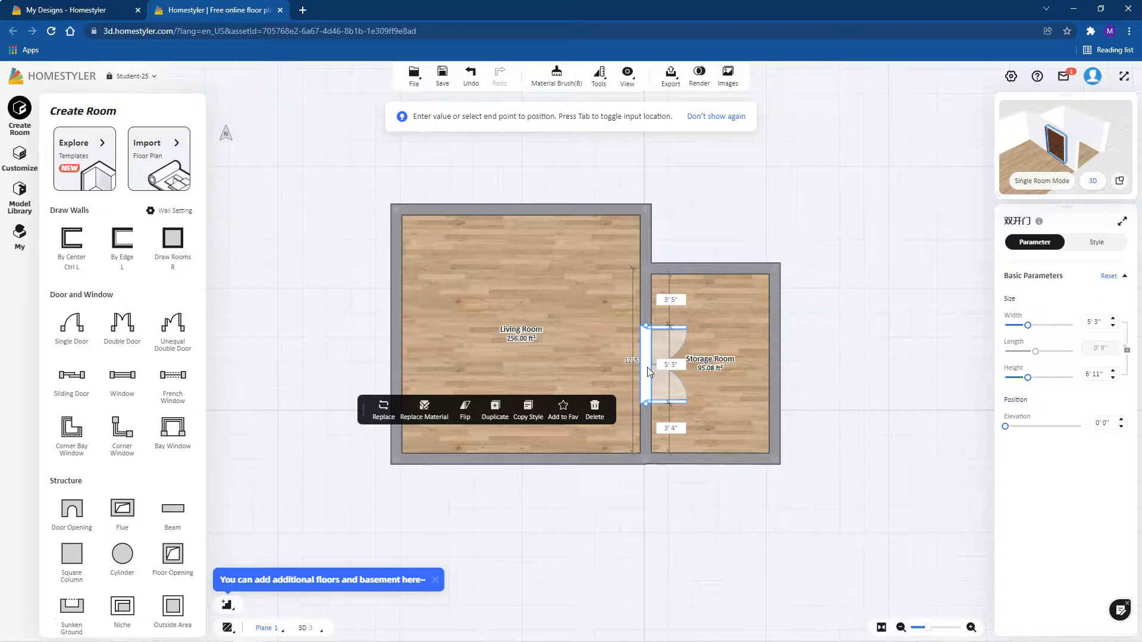
{"action": "left_click", "coordinate": [649, 364]}
Flip the double door through its swing orientations back to opening into the storage room, and deselect it.
{"action": "left_click", "coordinate": [467, 409]}
{"action": "left_click", "coordinate": [466, 410]}
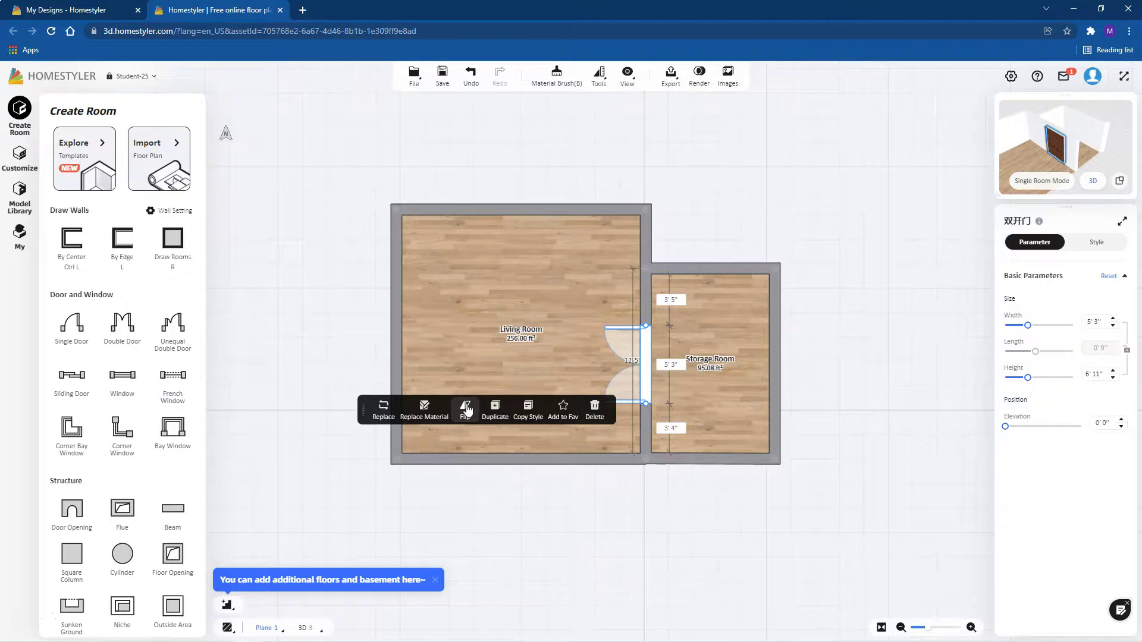
{"action": "left_click", "coordinate": [465, 410]}
{"action": "left_click", "coordinate": [466, 409]}
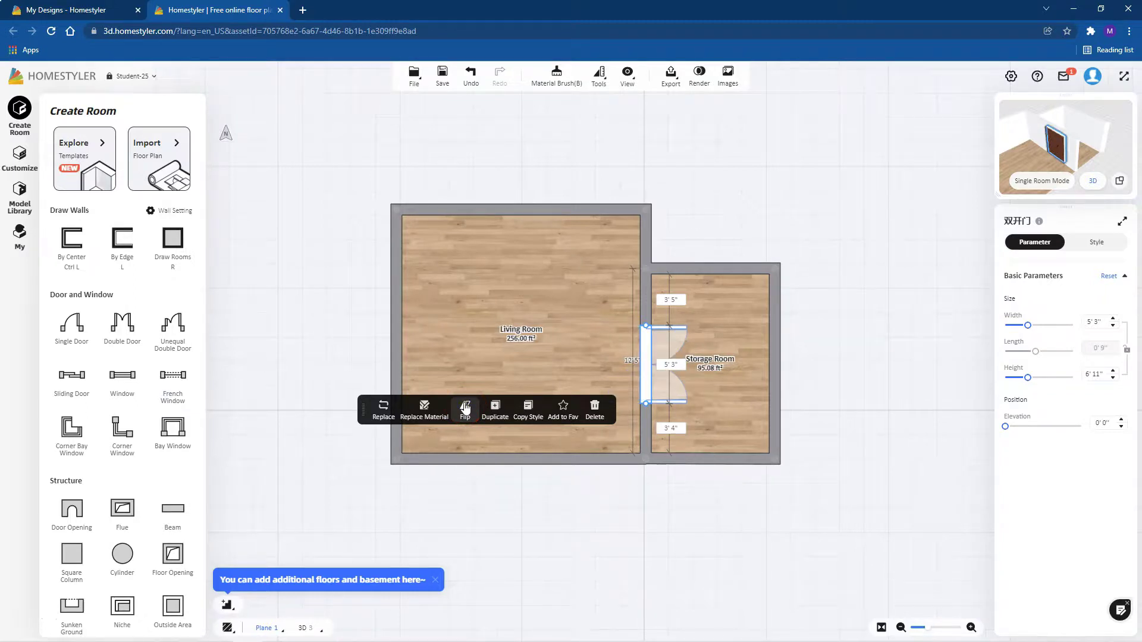
{"action": "left_click", "coordinate": [561, 489]}
{"action": "left_click", "coordinate": [863, 452]}
{"action": "left_click", "coordinate": [810, 387]}
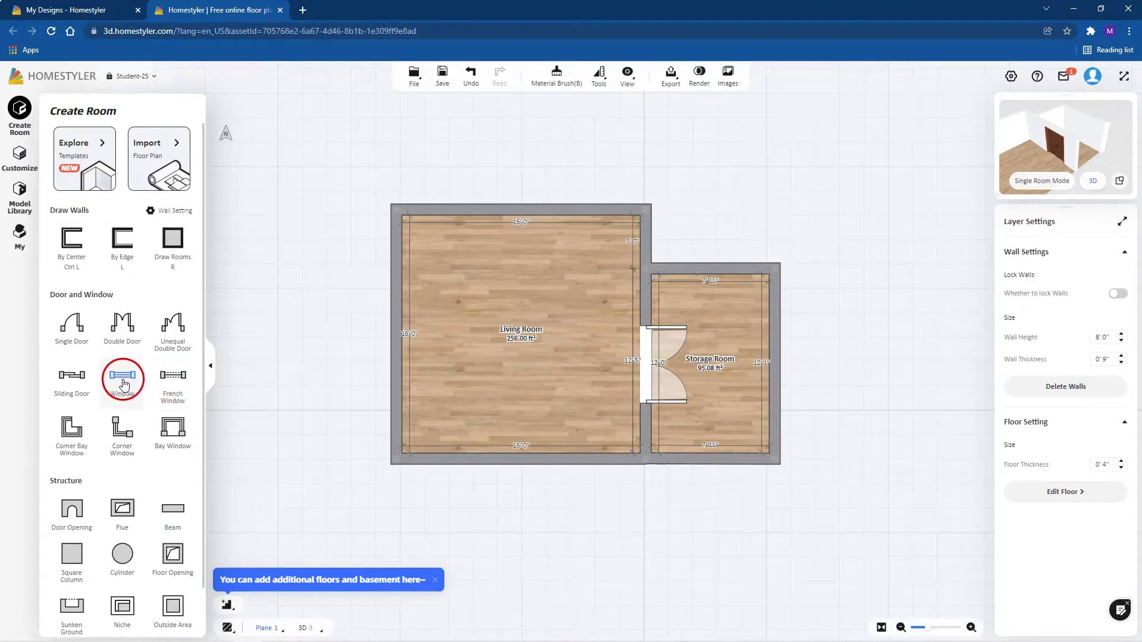
Place a window near the middle of the living room's upper wall and widen it to about 6' 2".
{"action": "left_click_drag", "start_coordinate": [124, 381], "coordinate": [522, 209]}
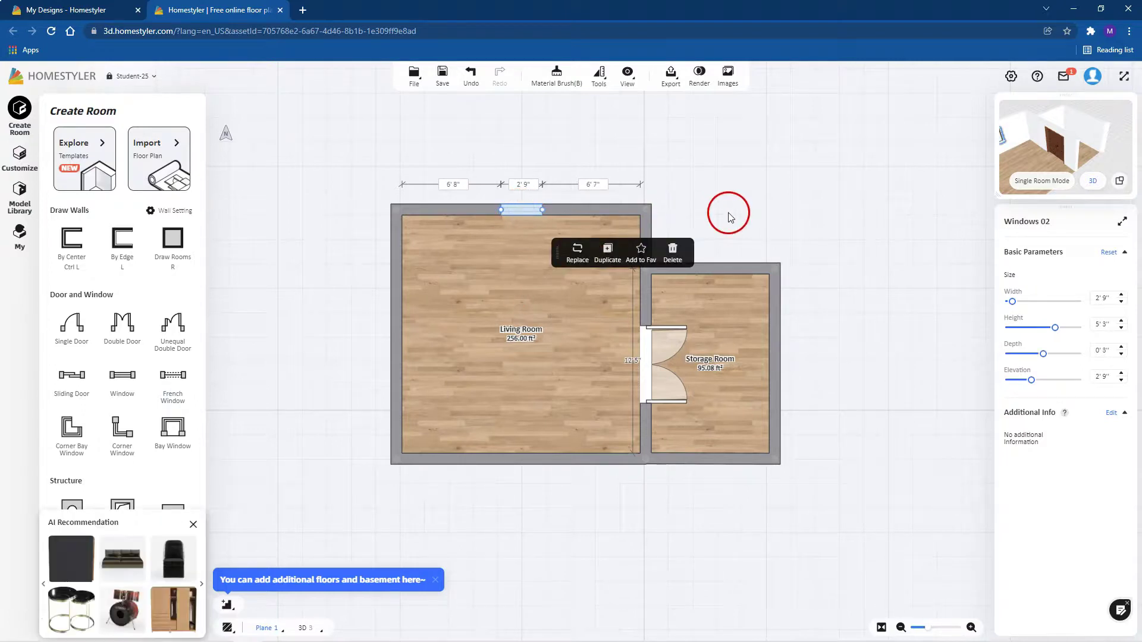
{"action": "left_click", "coordinate": [708, 204]}
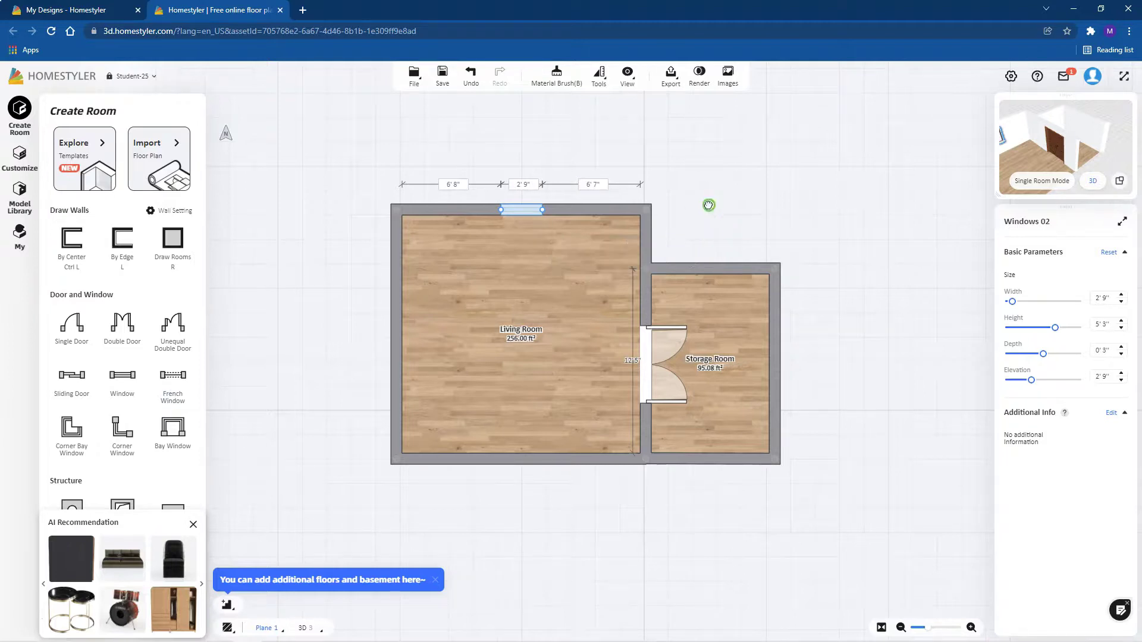
{"action": "left_click", "coordinate": [520, 209]}
{"action": "left_click_drag", "start_coordinate": [543, 209], "coordinate": [571, 209]}
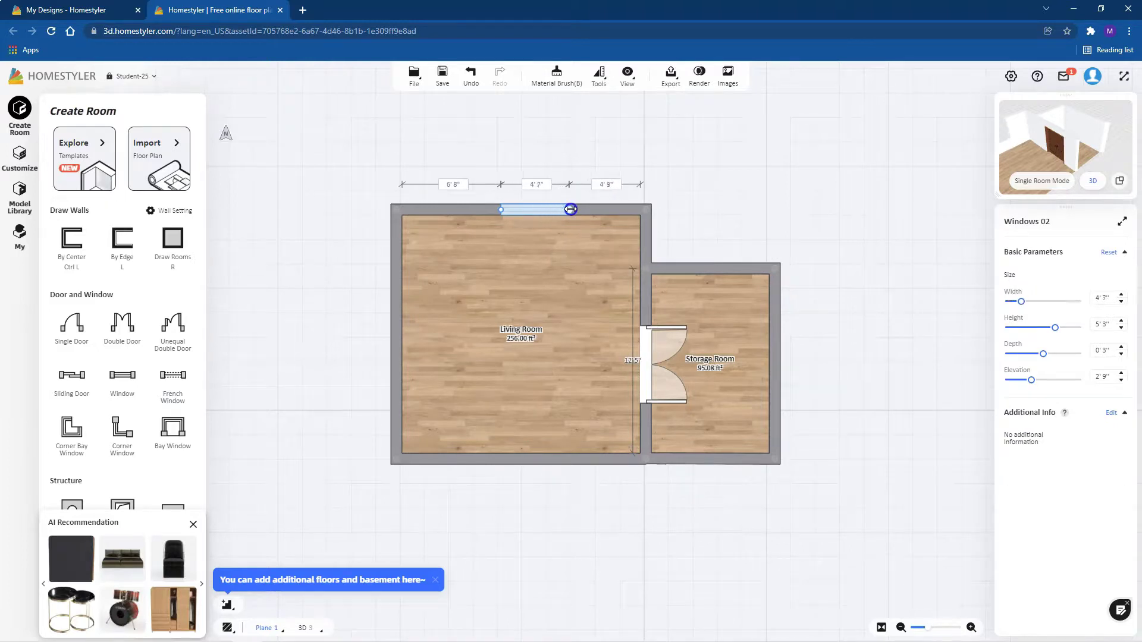
{"action": "left_click_drag", "start_coordinate": [501, 210], "coordinate": [483, 210]}
Set the living room window's width to 6' 6" and deselect it.
{"action": "left_click", "coordinate": [531, 185]}
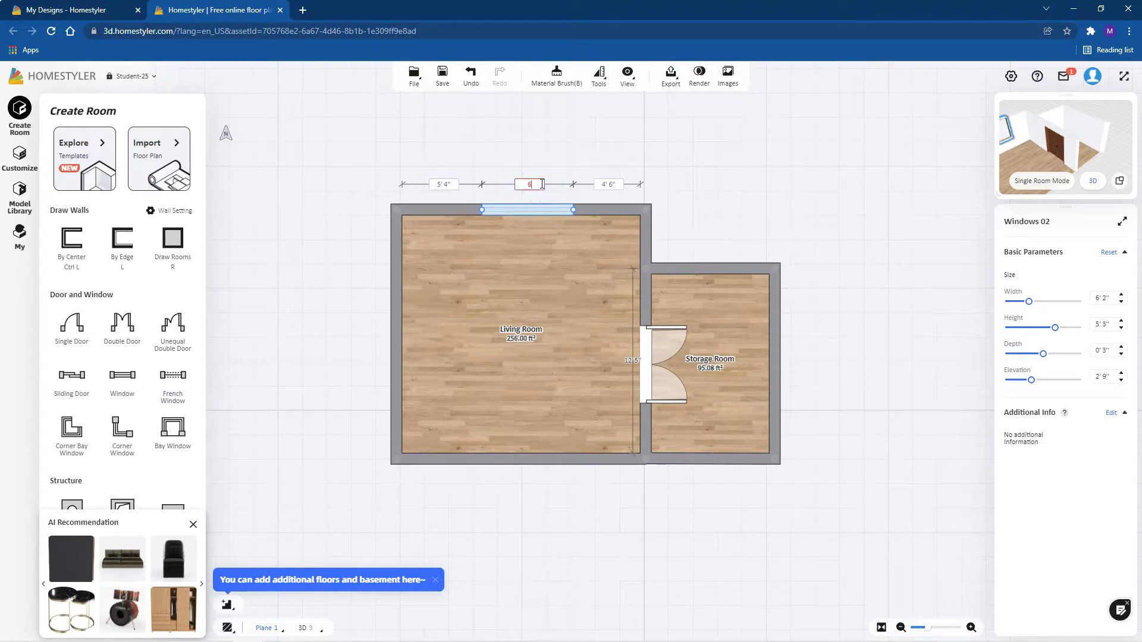
{"action": "key", "text": "Return"}
{"action": "left_click", "coordinate": [564, 126]}
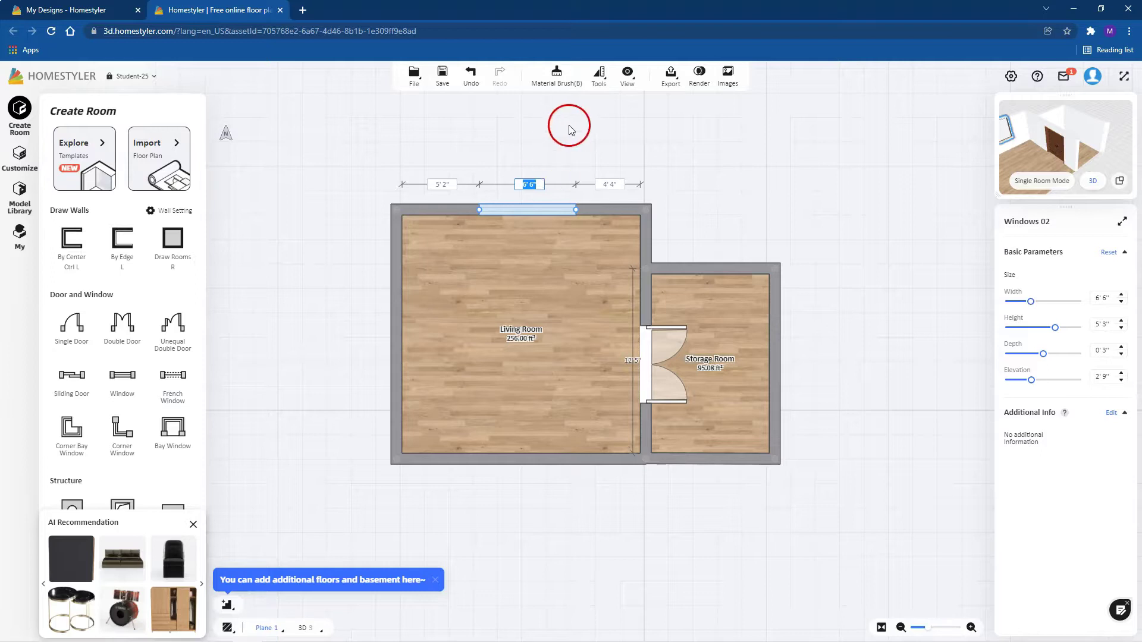
{"action": "left_click", "coordinate": [582, 145]}
{"action": "left_click", "coordinate": [540, 298]}
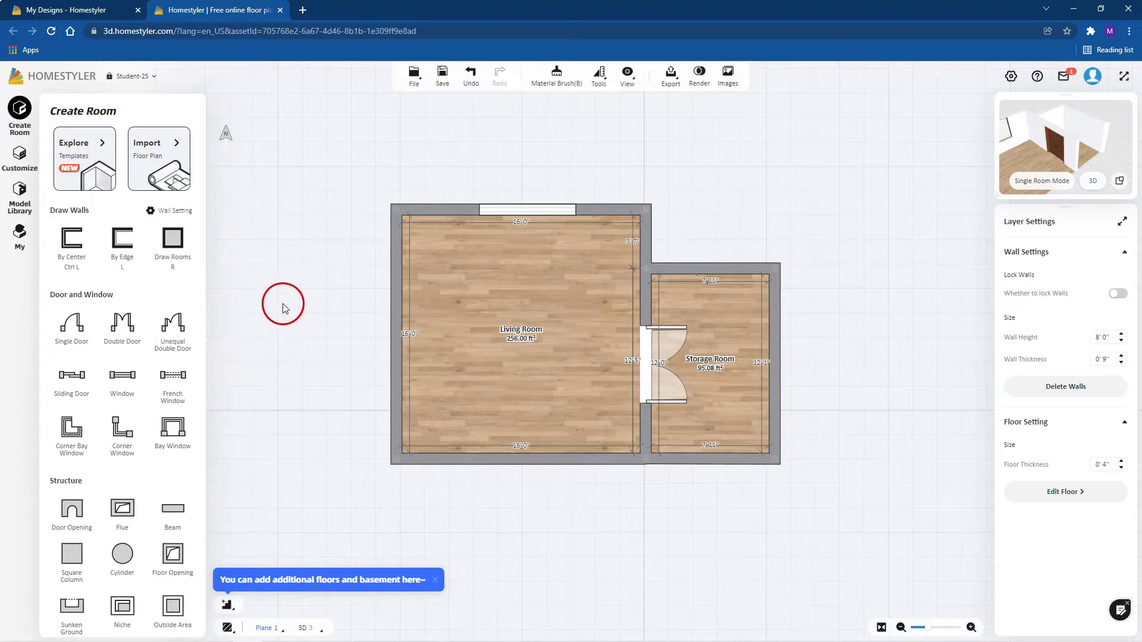
Draw a rectangular room directly below the living room, sharing its lower wall, about 16' 0" by 9' 4" inside.
{"action": "left_click", "coordinate": [173, 246]}
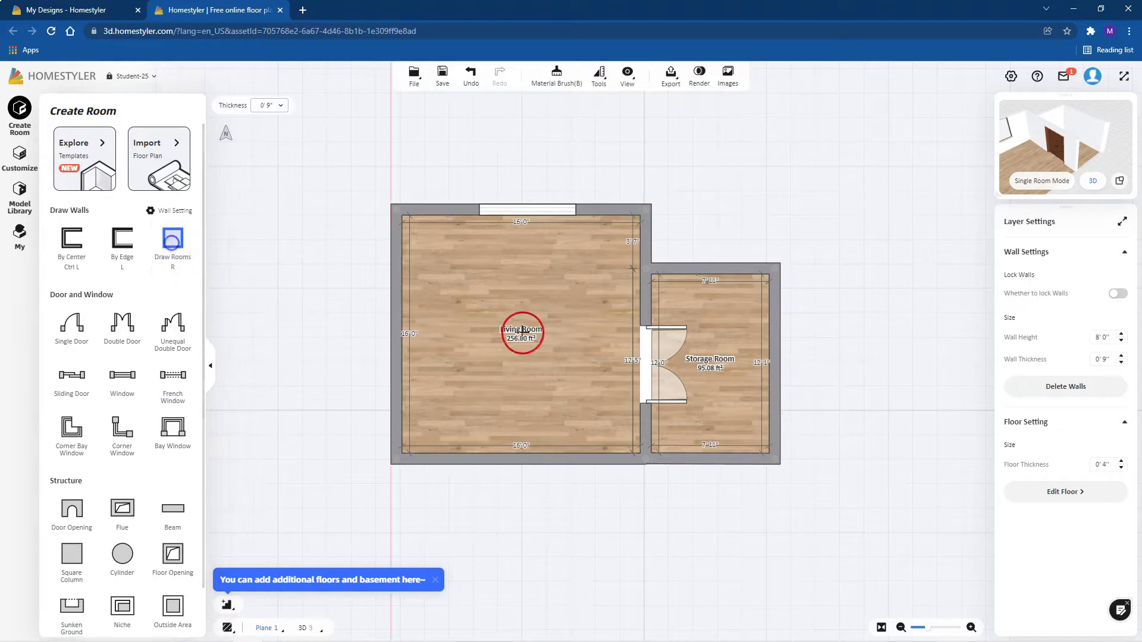
{"action": "left_click", "coordinate": [394, 463]}
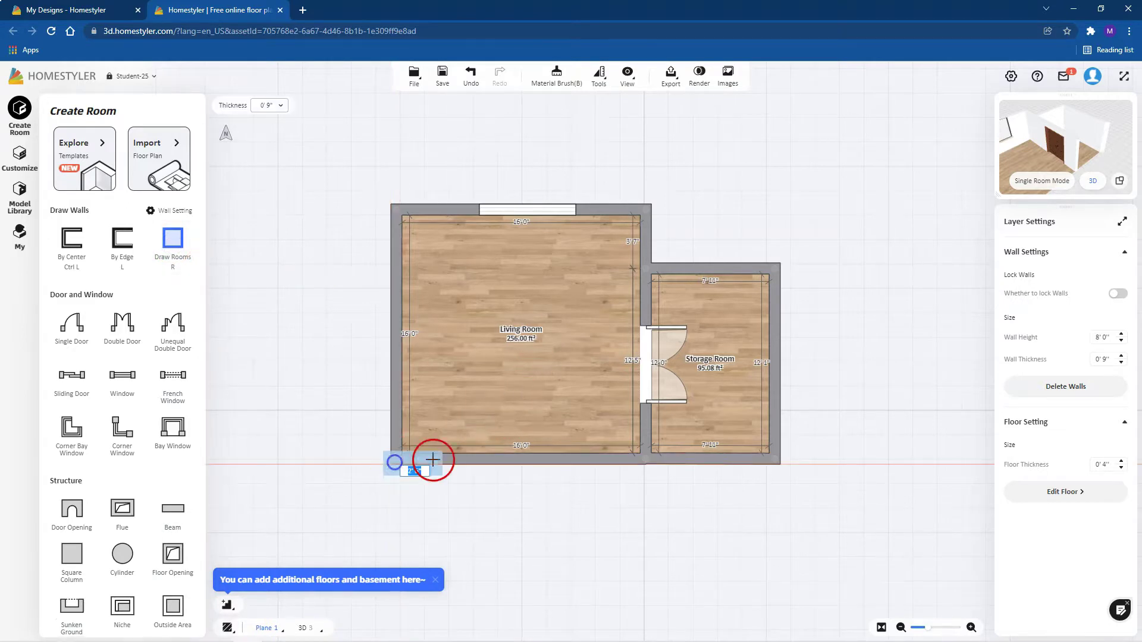
{"action": "left_click", "coordinate": [642, 595]}
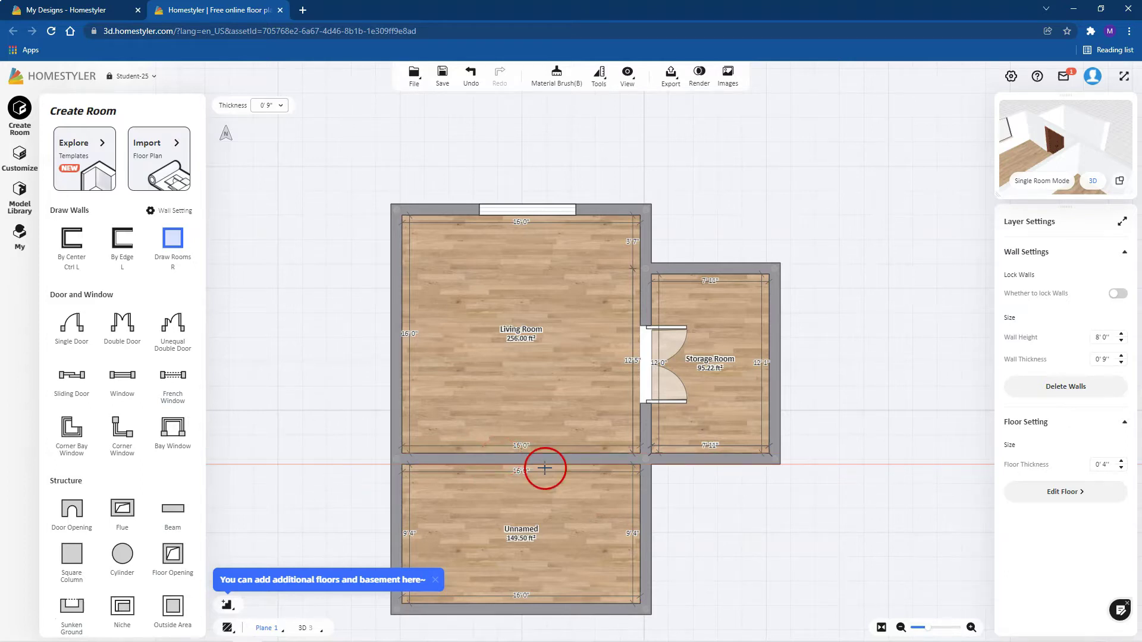
{"action": "scroll", "coordinate": [541, 466], "scroll_direction": "down", "scroll_amount": 1}
{"action": "scroll", "coordinate": [543, 492], "scroll_direction": "up", "scroll_amount": 1}
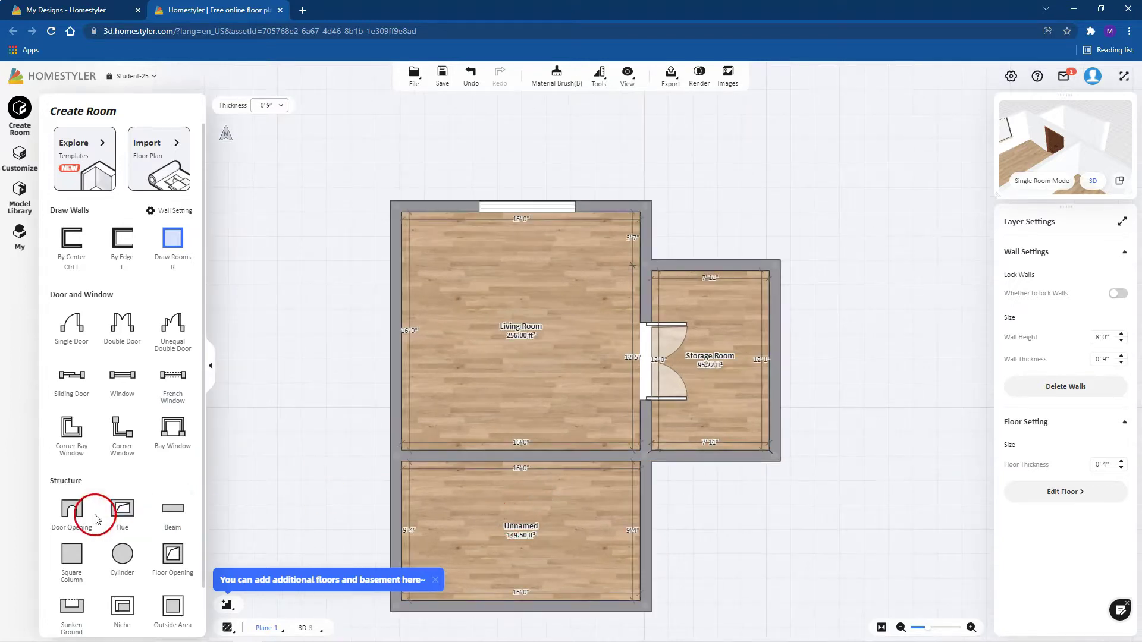
Place a door opening in the wall between the living room and the unnamed room, and widen it to about 8' 8".
{"action": "scroll", "coordinate": [76, 515], "scroll_direction": "down", "scroll_amount": 1}
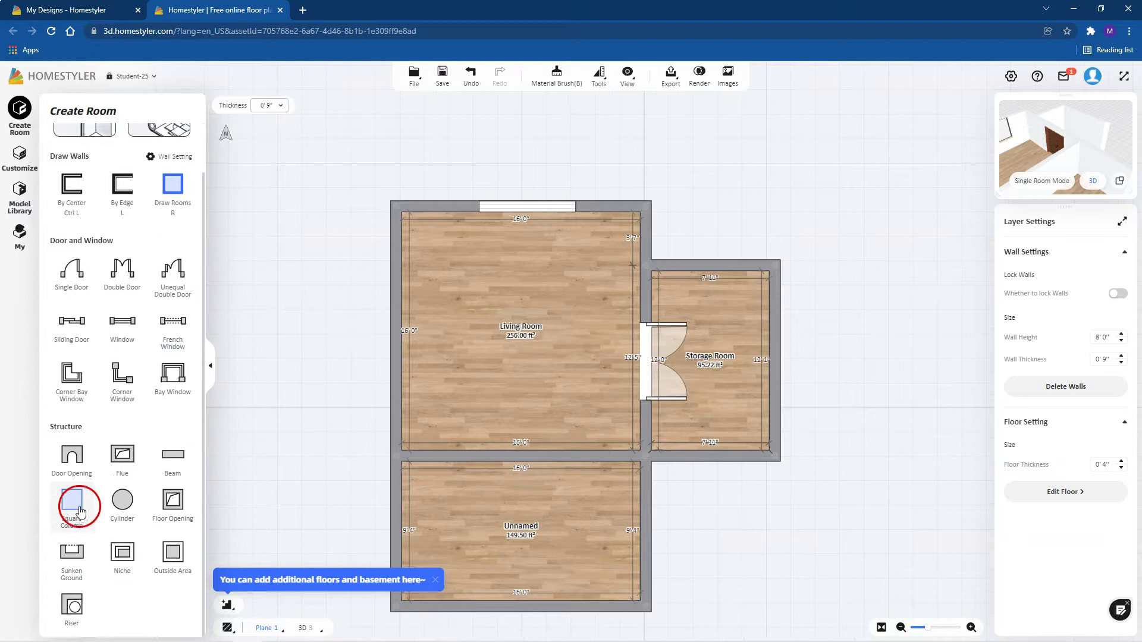
{"action": "left_click", "coordinate": [73, 462]}
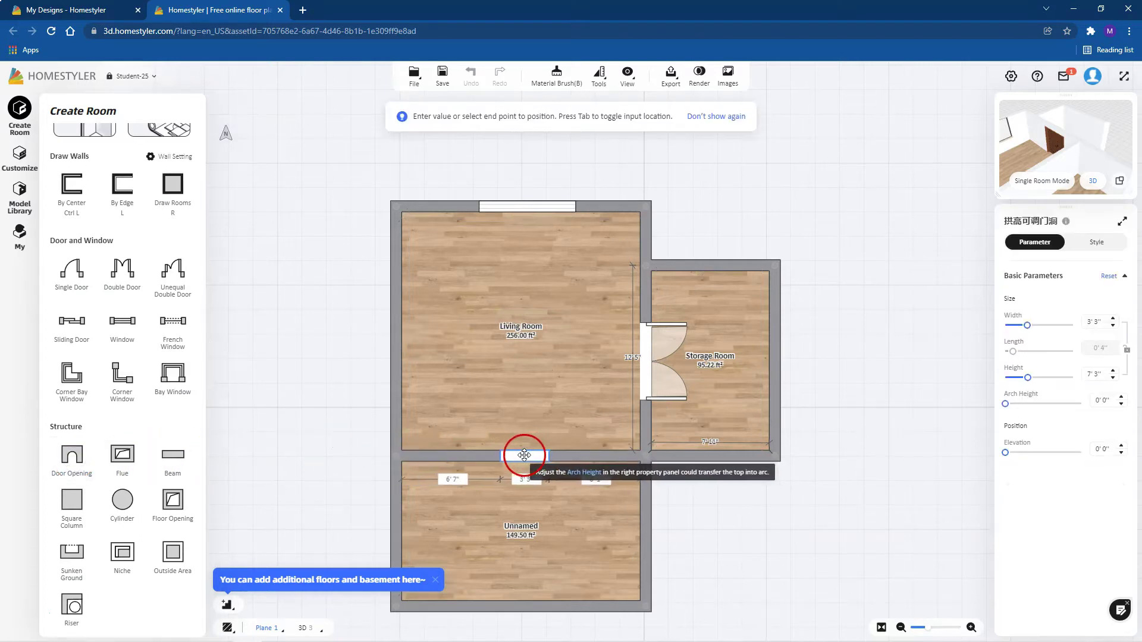
{"action": "left_click", "coordinate": [523, 456]}
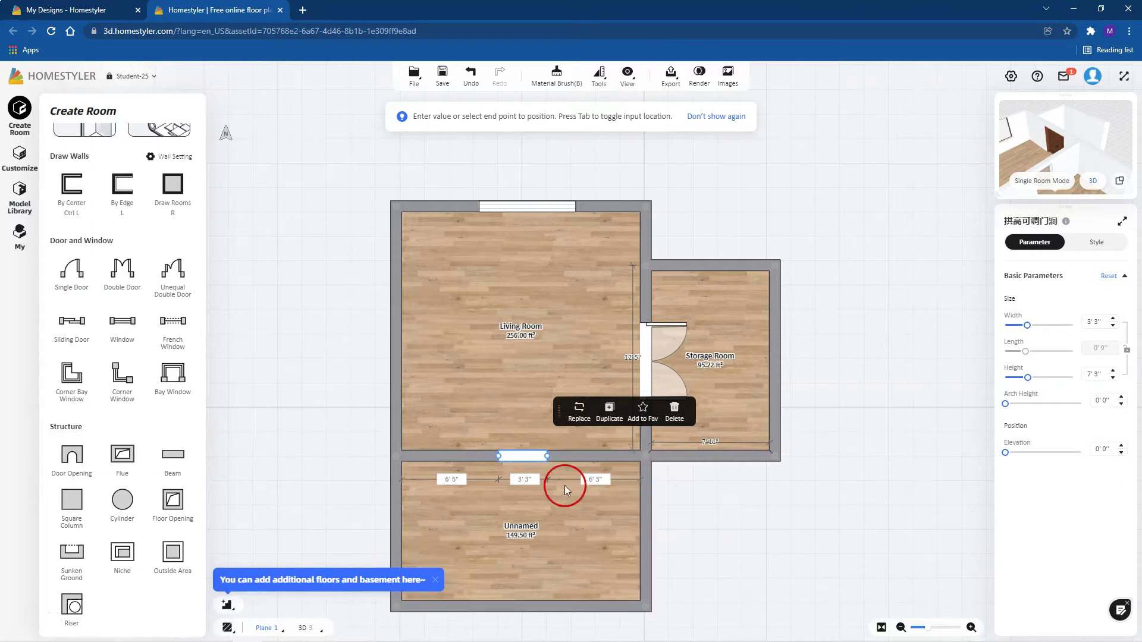
{"action": "left_click_drag", "start_coordinate": [546, 456], "coordinate": [460, 457]}
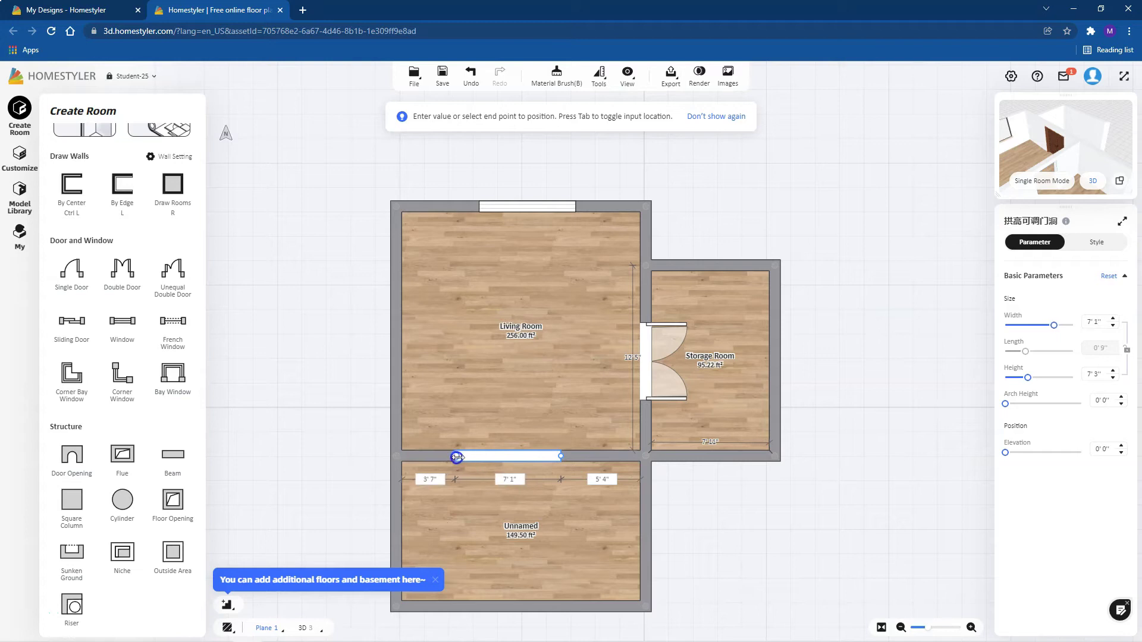
{"action": "left_click_drag", "start_coordinate": [563, 455], "coordinate": [583, 455]}
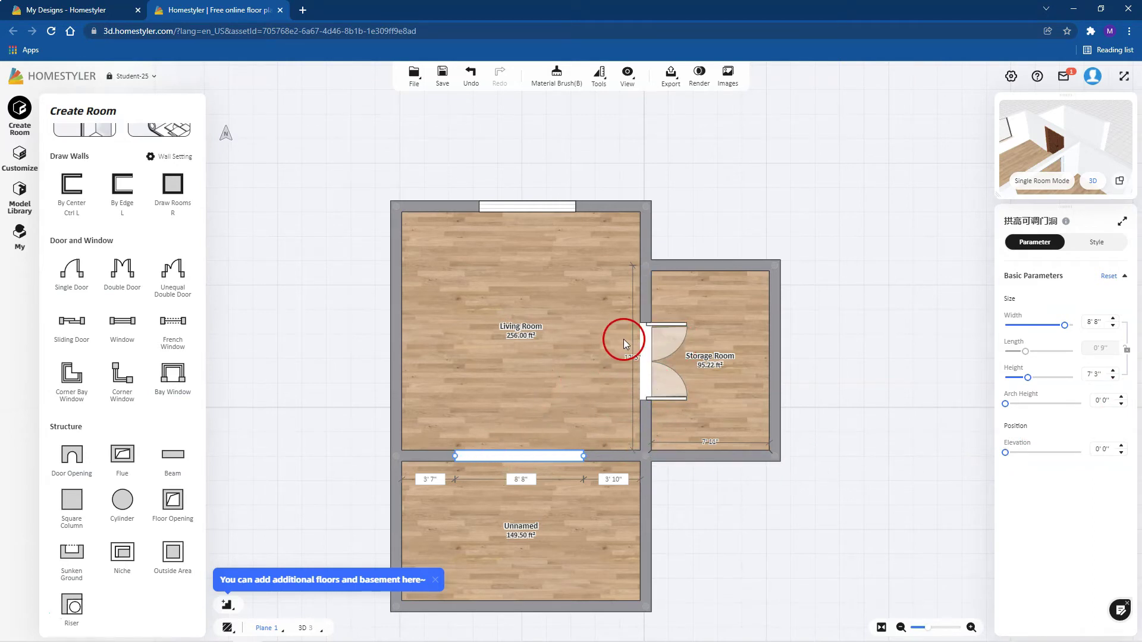
Examine the three-room floor plan and its openings at different zoom levels and view positions.
{"action": "scroll", "coordinate": [624, 339], "scroll_direction": "up", "scroll_amount": 1}
{"action": "scroll", "coordinate": [623, 341], "scroll_direction": "down", "scroll_amount": 3}
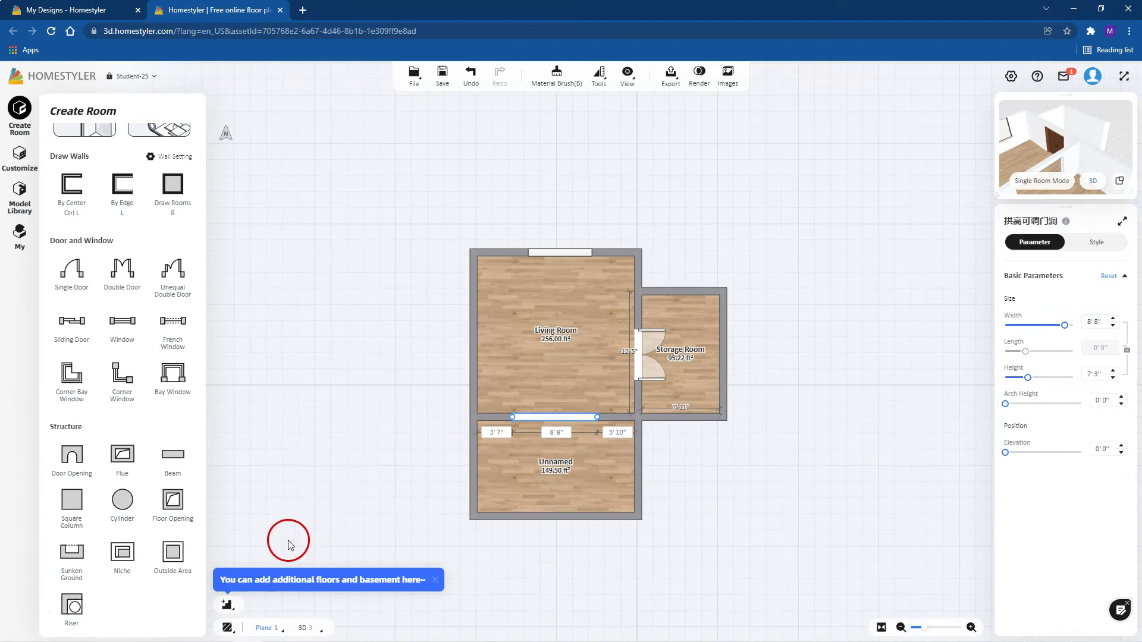
{"action": "scroll", "coordinate": [561, 448], "scroll_direction": "up", "scroll_amount": 2}
{"action": "scroll", "coordinate": [562, 393], "scroll_direction": "up", "scroll_amount": 1}
{"action": "scroll", "coordinate": [569, 377], "scroll_direction": "down", "scroll_amount": 1}
{"action": "mouse_move", "coordinate": [798, 458]}
{"action": "left_mouse_down"}
{"action": "mouse_move", "coordinate": [742, 448]}
{"action": "mouse_move", "coordinate": [617, 467]}
{"action": "mouse_move", "coordinate": [857, 438]}
{"action": "mouse_move", "coordinate": [793, 446]}
{"action": "left_mouse_up"}
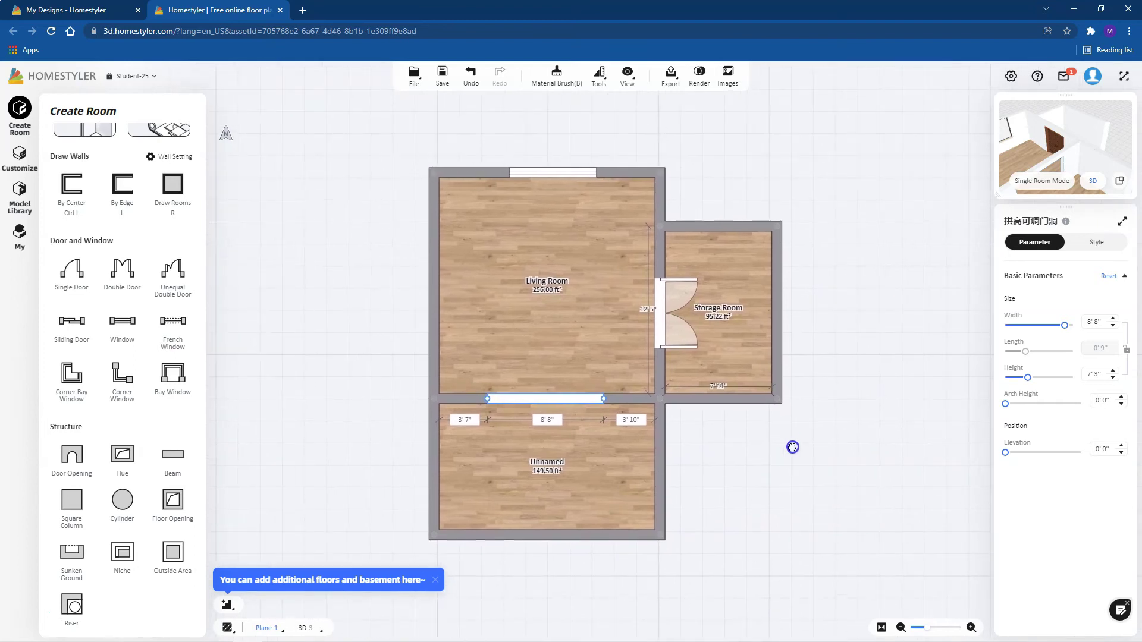
{"action": "mouse_move", "coordinate": [594, 359]}
{"action": "left_mouse_down"}
{"action": "mouse_move", "coordinate": [547, 362]}
{"action": "mouse_move", "coordinate": [588, 369]}
{"action": "mouse_move", "coordinate": [573, 364]}
{"action": "mouse_move", "coordinate": [716, 344]}
{"action": "mouse_move", "coordinate": [607, 372]}
{"action": "left_mouse_up"}
{"action": "scroll", "coordinate": [704, 440], "scroll_direction": "up", "scroll_amount": 3}
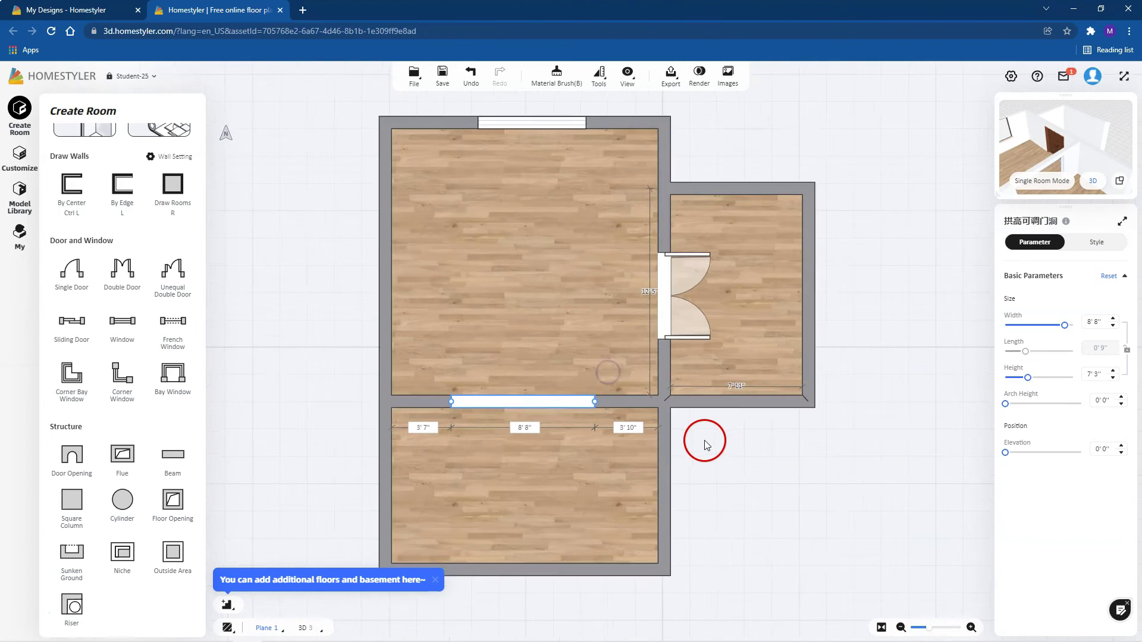
{"action": "scroll", "coordinate": [701, 438], "scroll_direction": "down", "scroll_amount": 4}
{"action": "scroll", "coordinate": [702, 438], "scroll_direction": "up", "scroll_amount": 3}
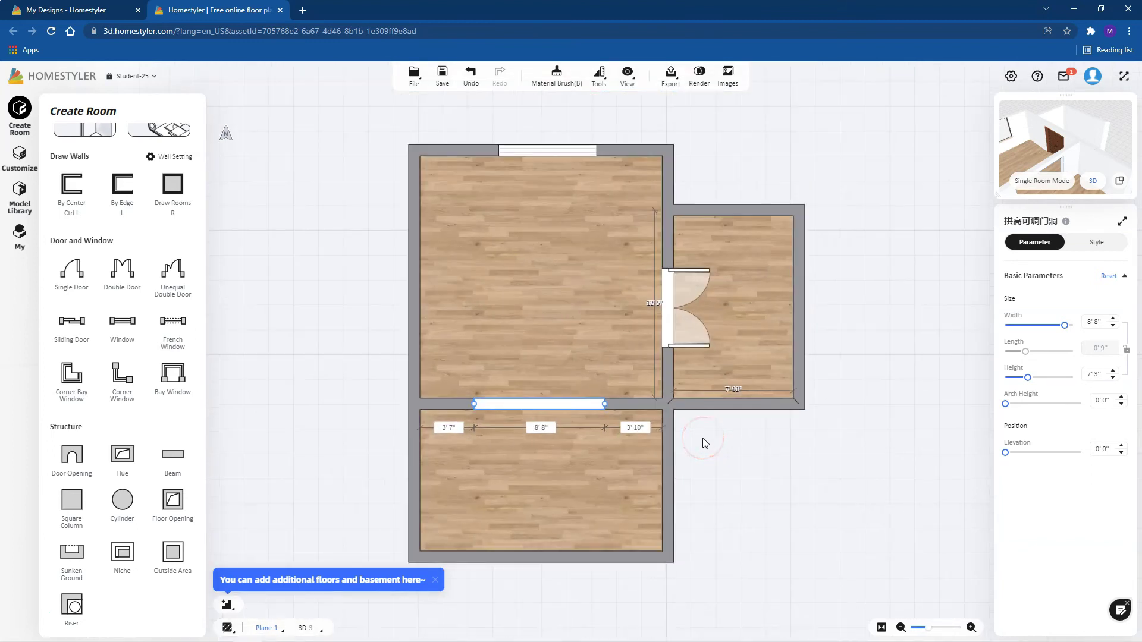
{"action": "scroll", "coordinate": [714, 438], "scroll_direction": "down", "scroll_amount": 1}
{"action": "mouse_move", "coordinate": [640, 370]}
{"action": "left_mouse_down"}
{"action": "mouse_move", "coordinate": [506, 372]}
{"action": "mouse_move", "coordinate": [688, 372]}
{"action": "mouse_move", "coordinate": [607, 380]}
{"action": "mouse_move", "coordinate": [648, 377]}
{"action": "left_mouse_up"}
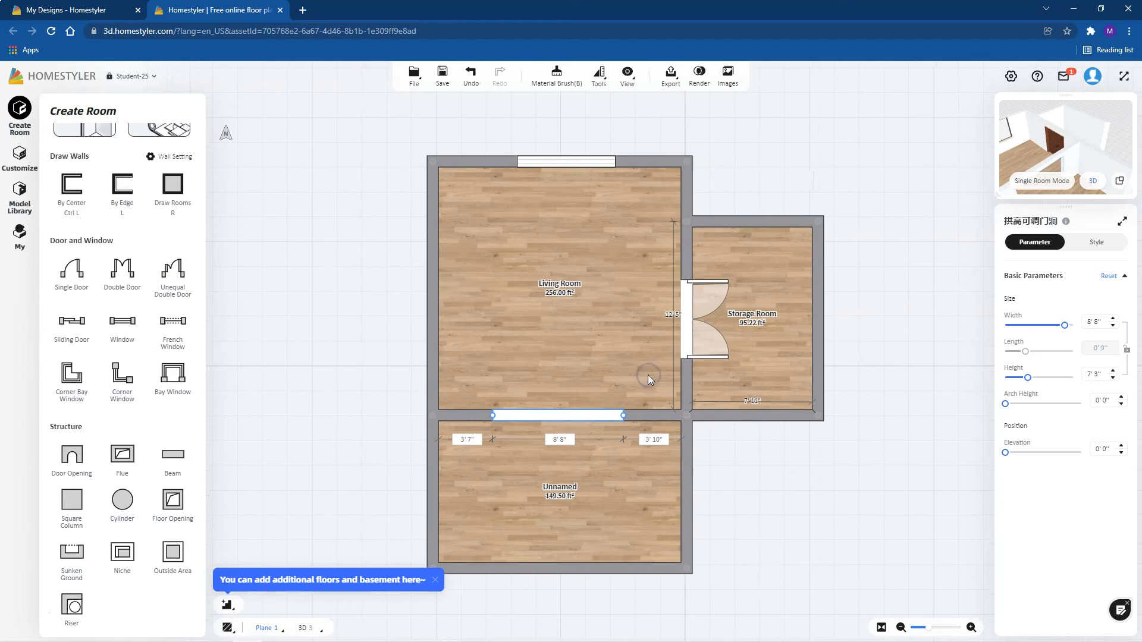